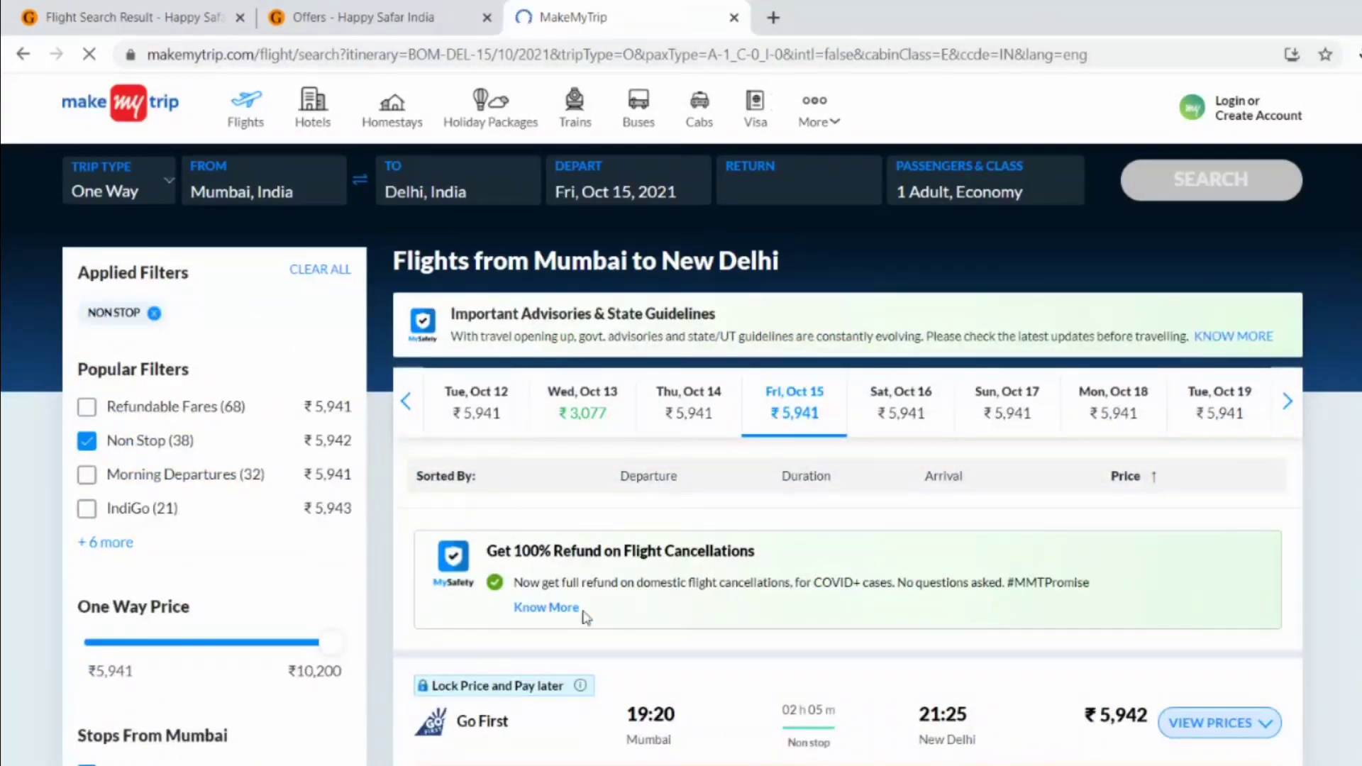
- Scroll to the ₹5,942 Go First 19:20 non-stop flight and compare it against the gomybos tab
scroll(585, 613, down, 4)
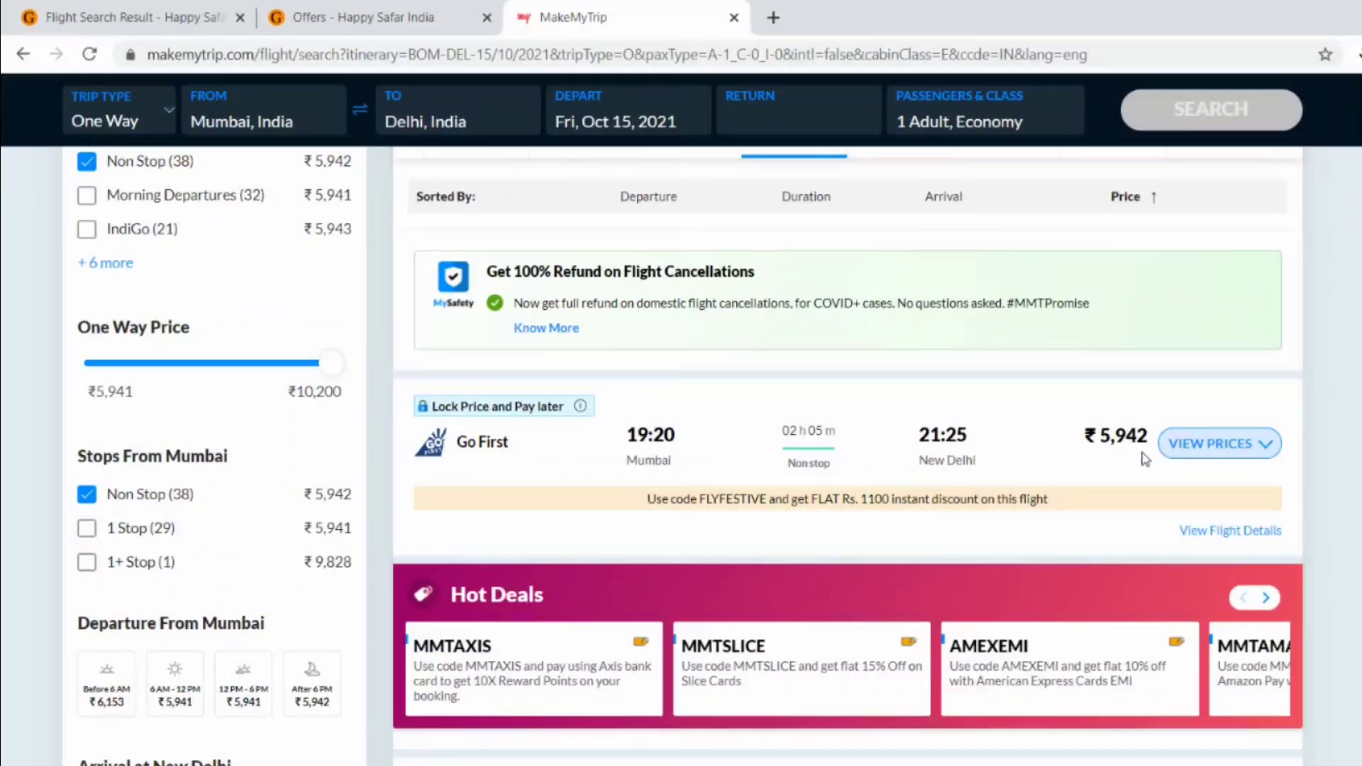
click(88, 17)
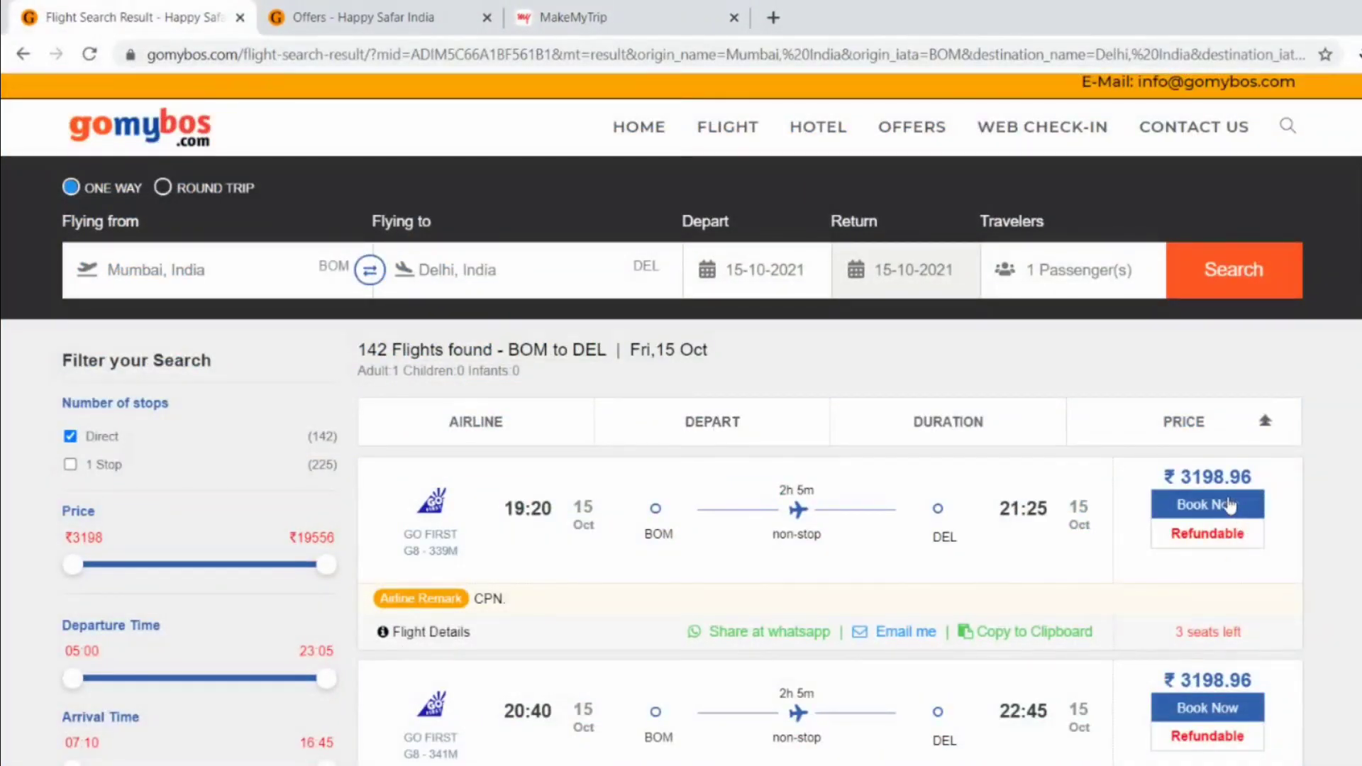
click(554, 17)
- Launch Calculator with calc and start subtracting from the 5,942 MakeMyTrip fare
key(super+r)
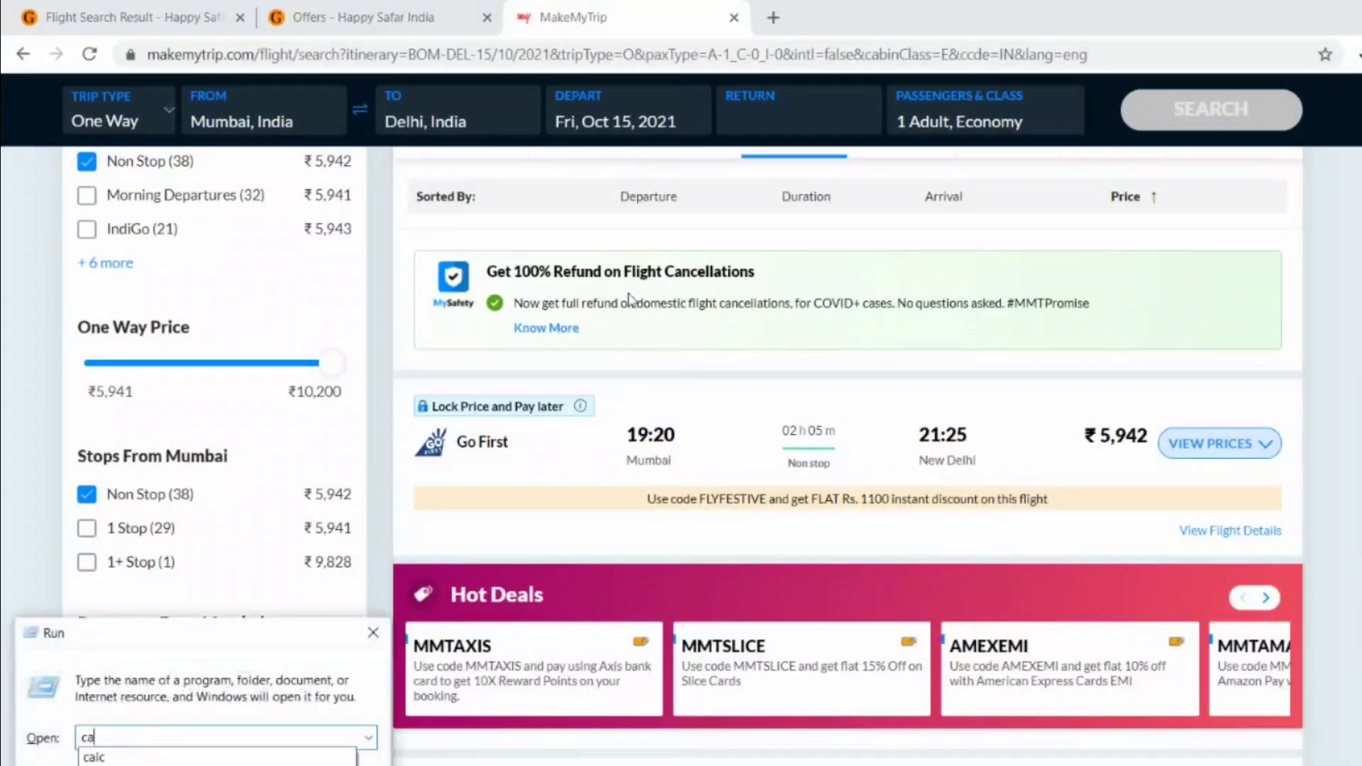
key(Return)
text(5)
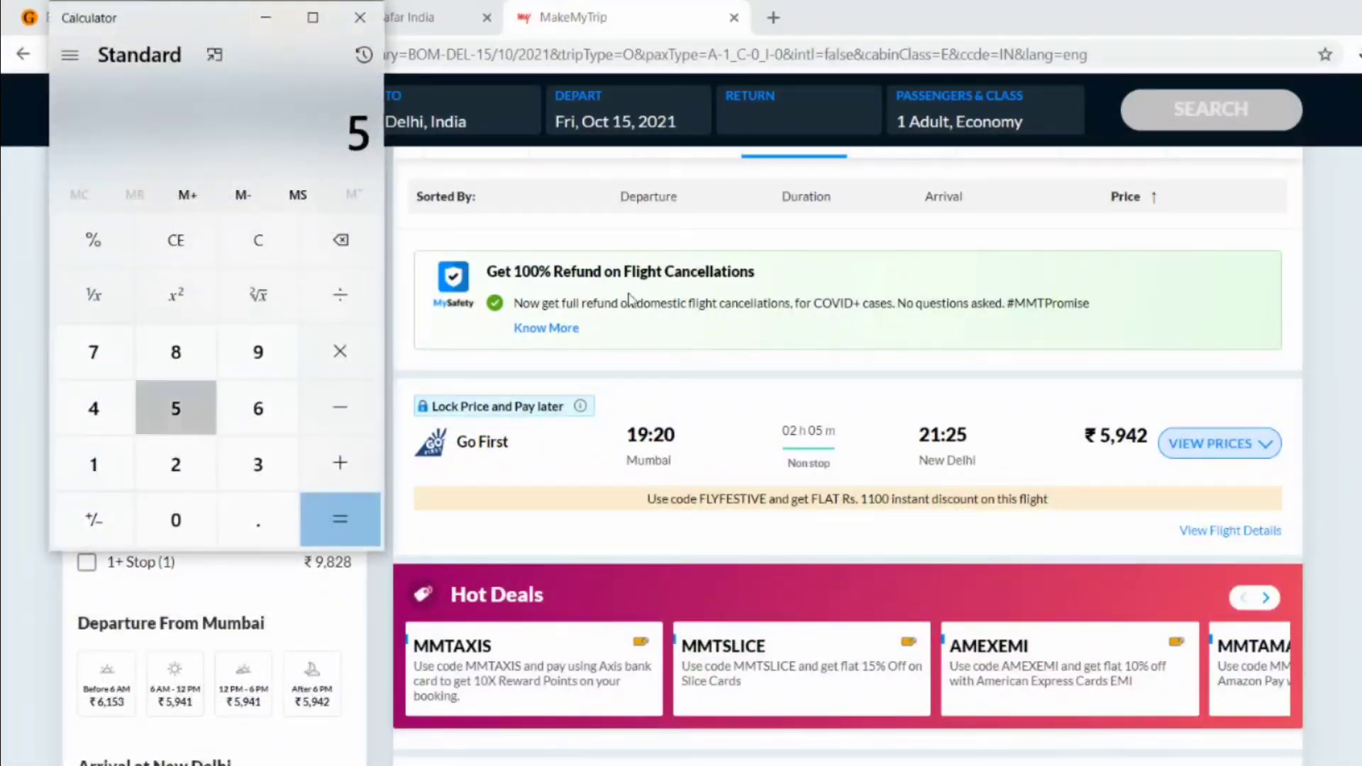
text(,942)
key(minus)
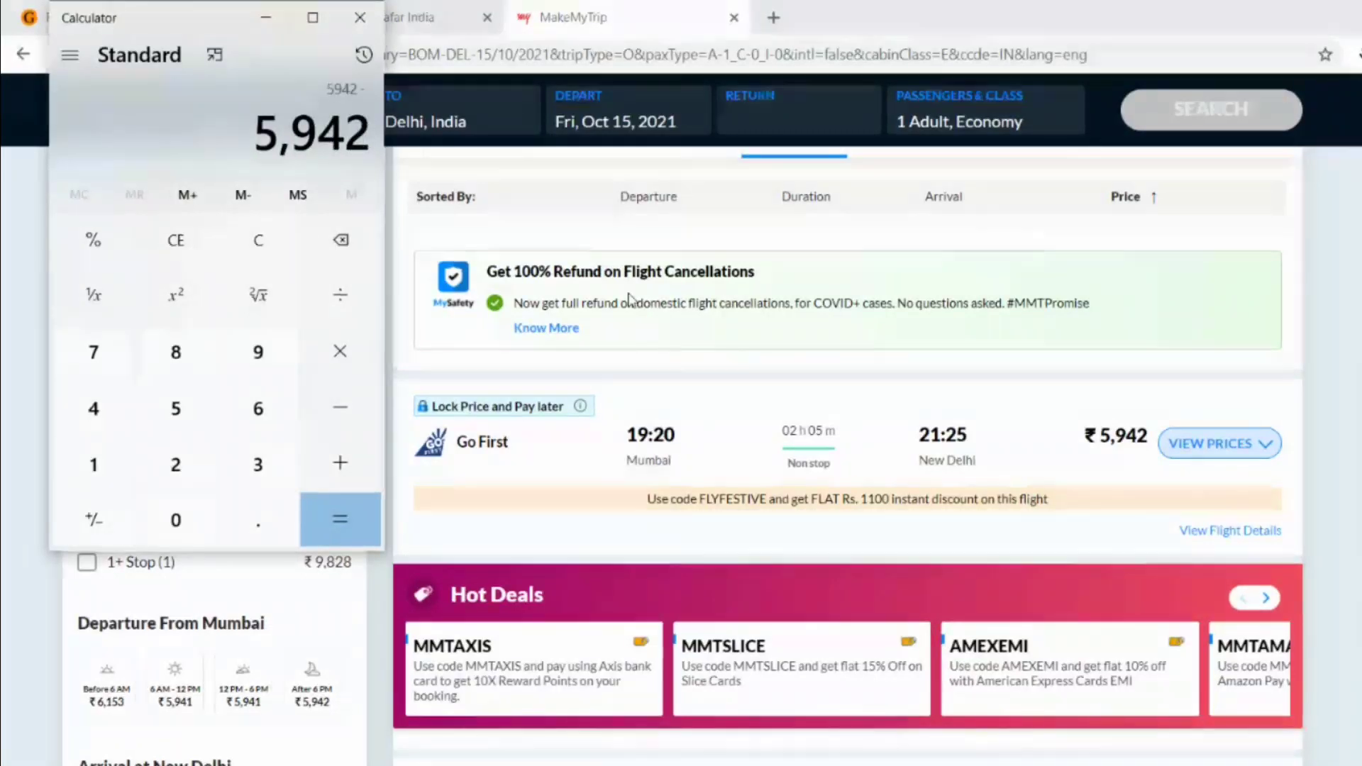
- Check the gomybos fare, finish 5942 − 3198 = 2,744, and return to gomybos results
click(883, 14)
key(ctrl+Tab)
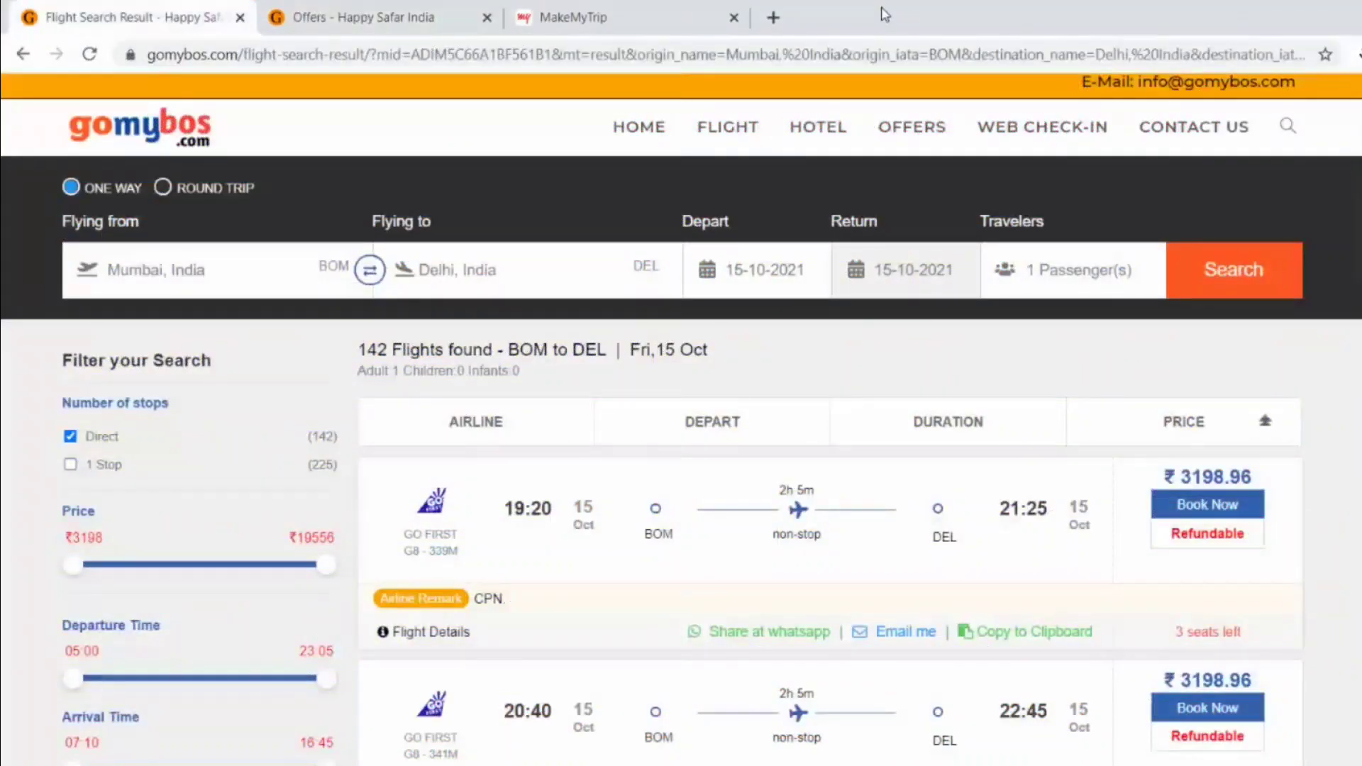
key(ctrl+shift+Tab)
key(alt+Tab)
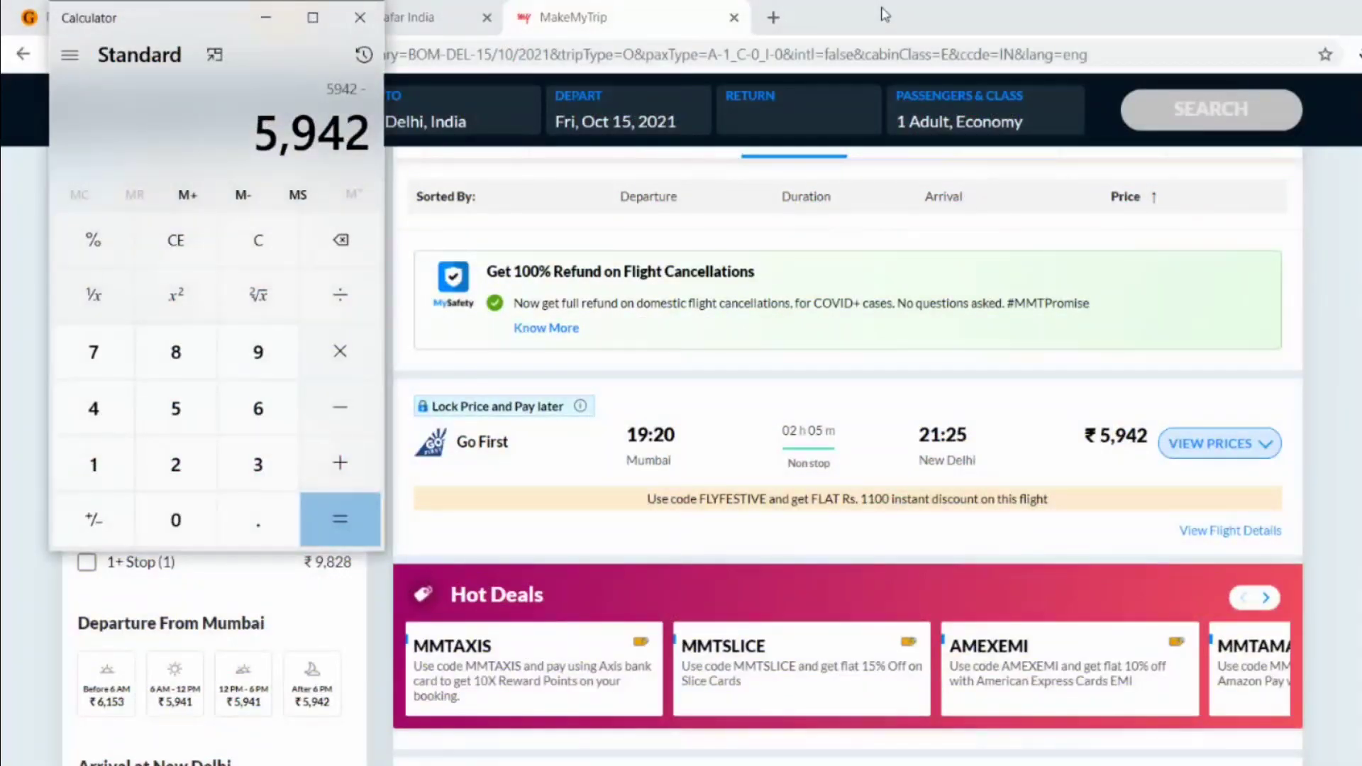
text(3198)
key(Return)
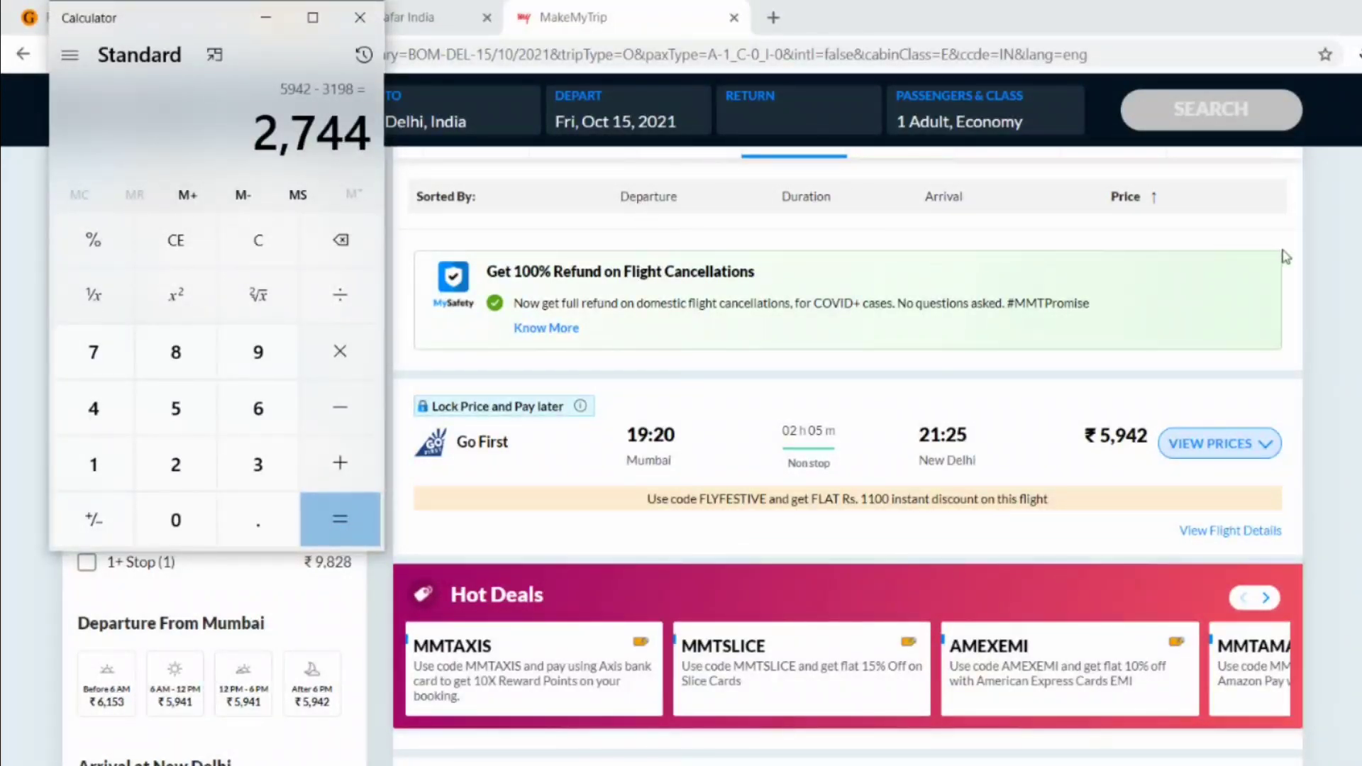
click(1357, 251)
click(187, 13)
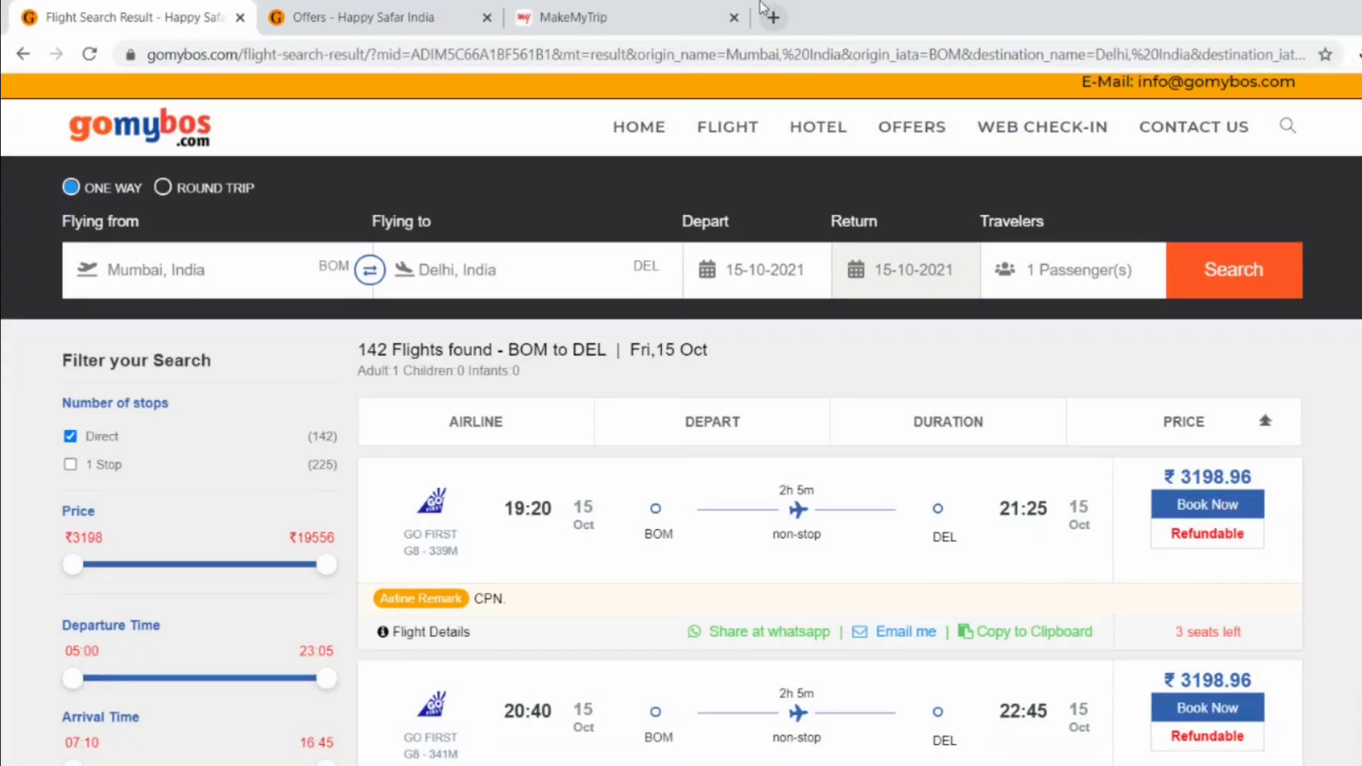
- Start booking the 19:20 Go First flight on gomybos
click(633, 14)
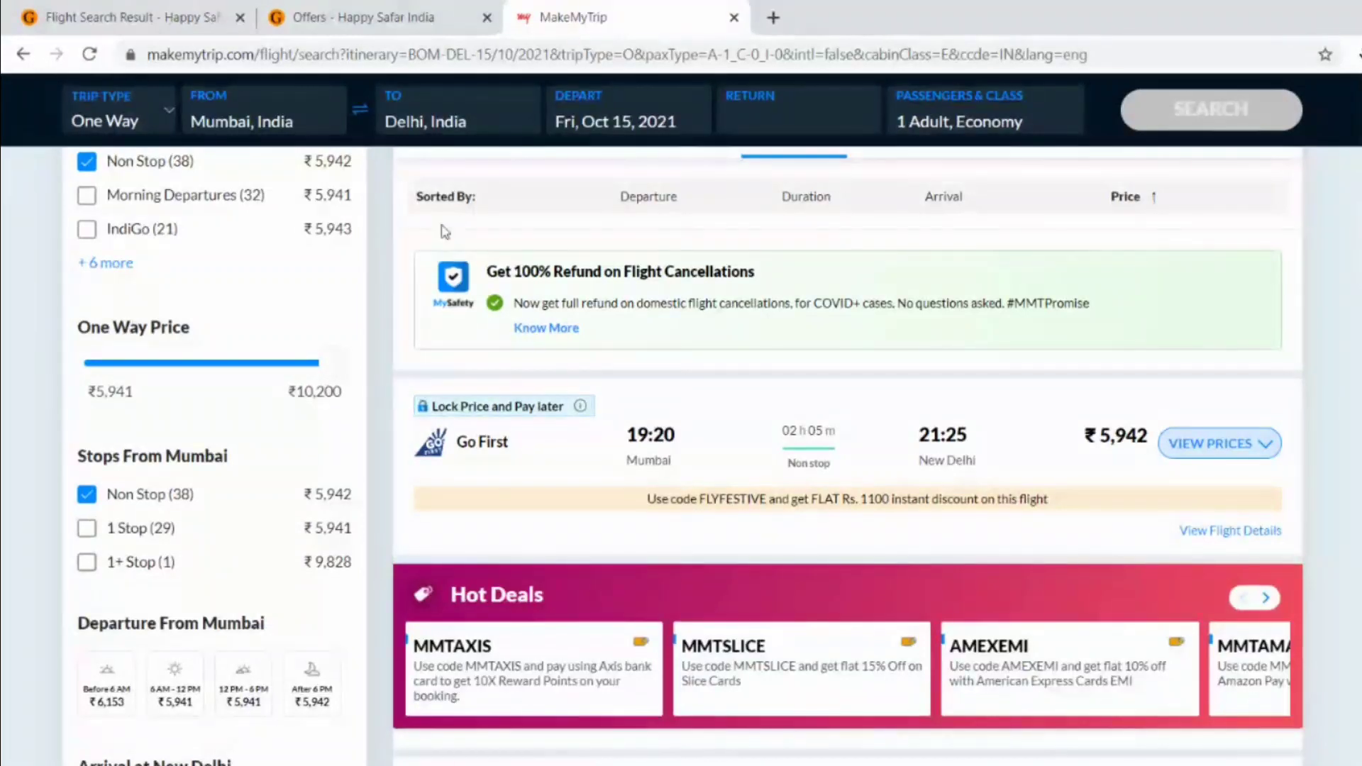
click(44, 8)
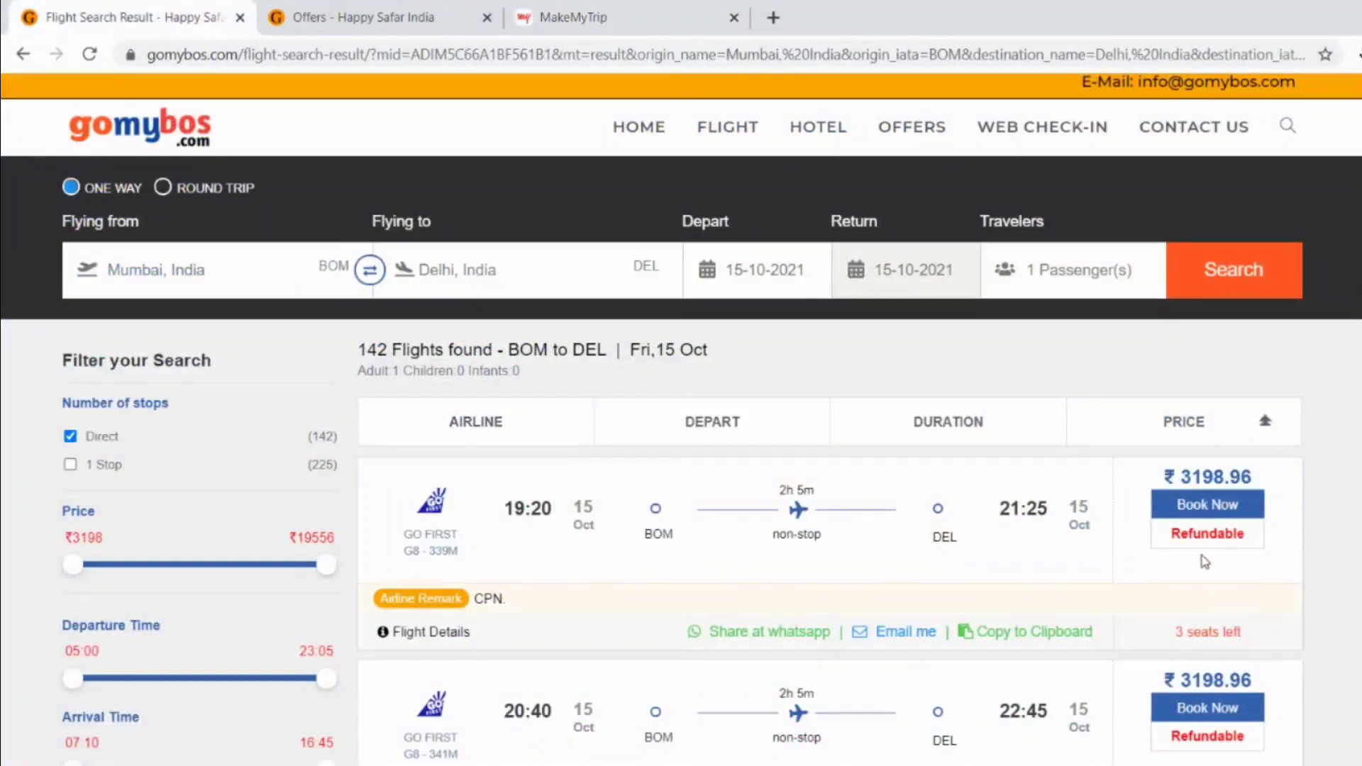
click(1192, 518)
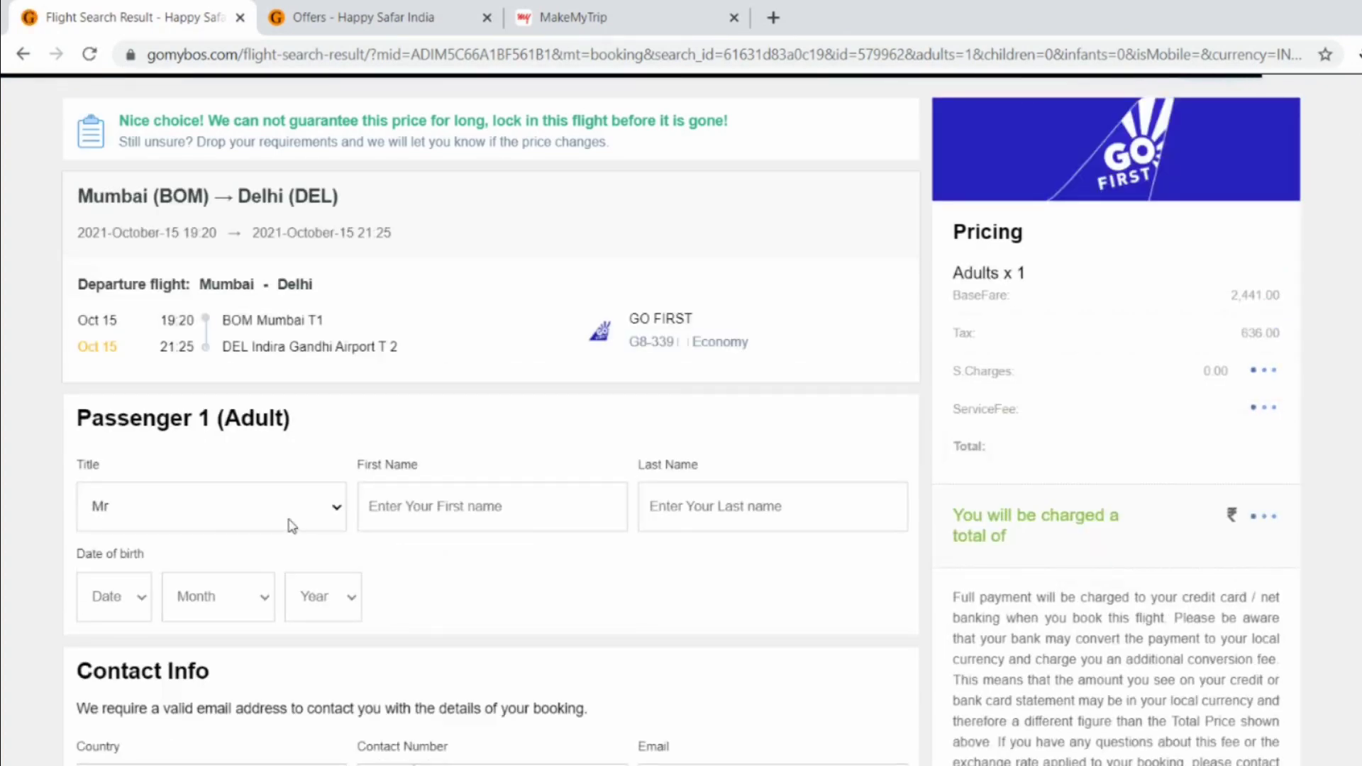
- Fill in the passenger's first and last name using the browser's suggestions
click(444, 520)
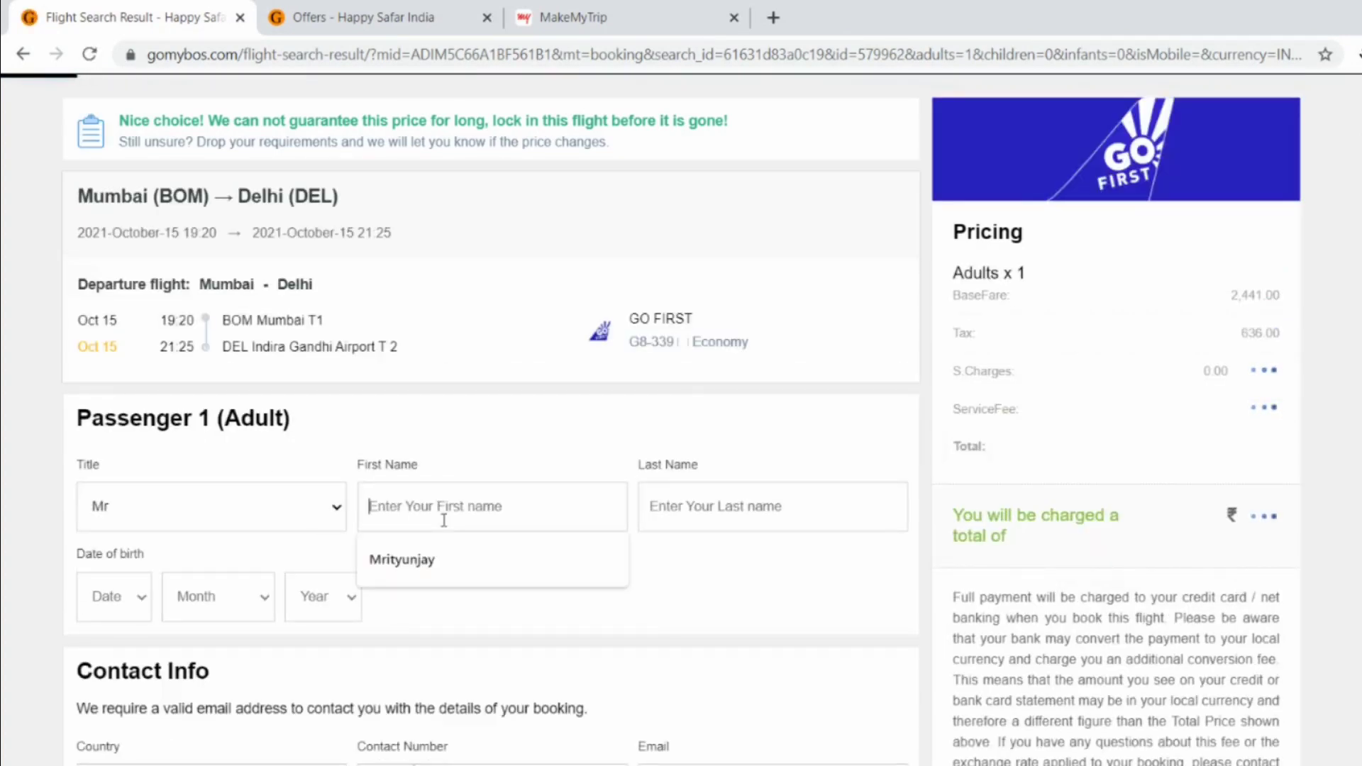
key(Down)
key(Return)
key(Tab)
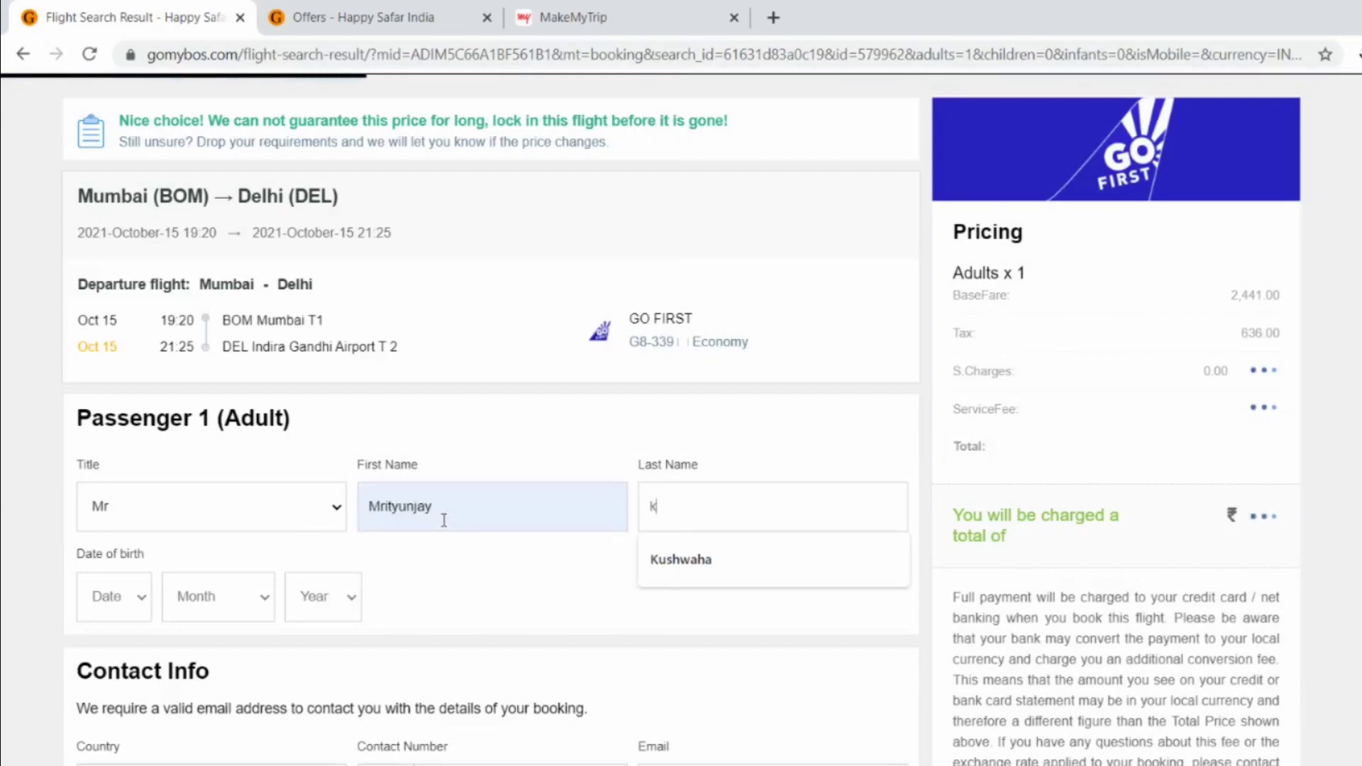
key(BackSpace)
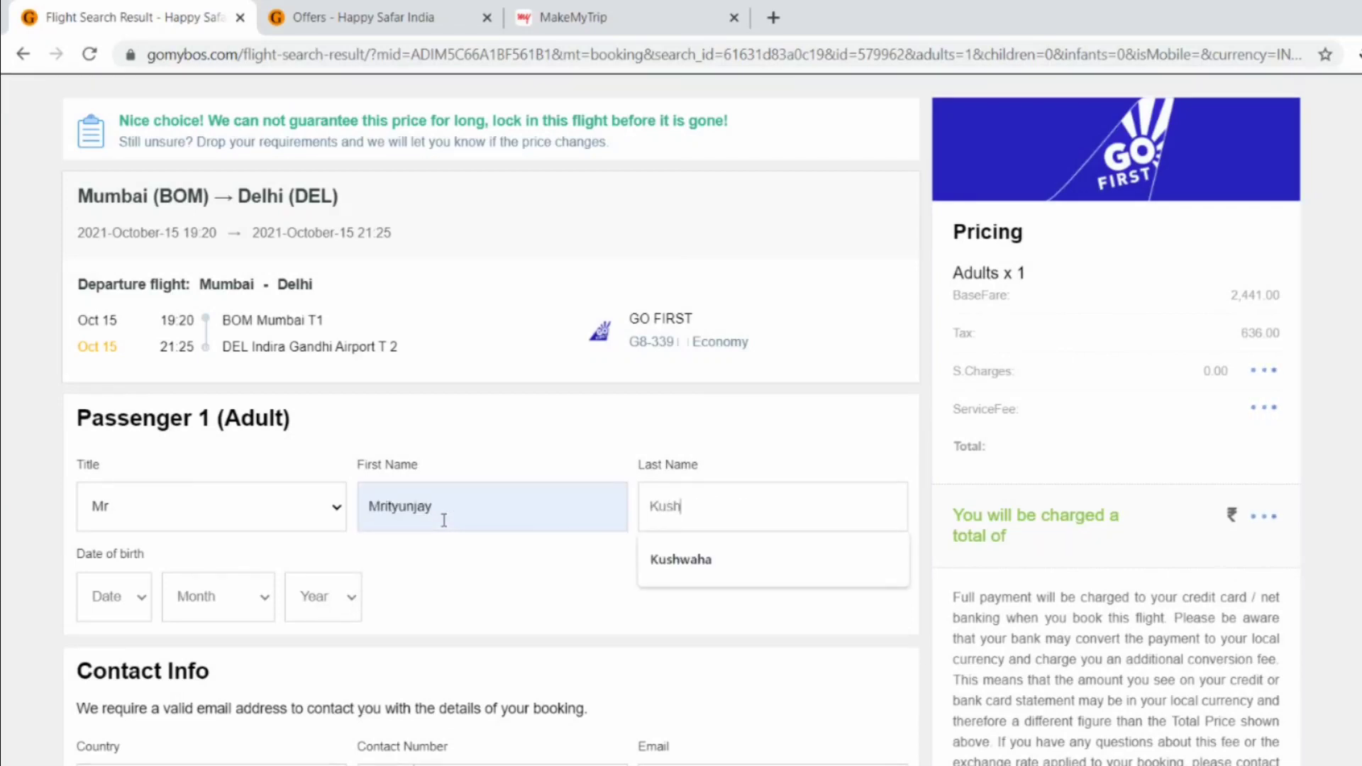
key(Down)
key(Return)
- Set the passenger's birth date to day 1, October, and enter the birth year
click(99, 601)
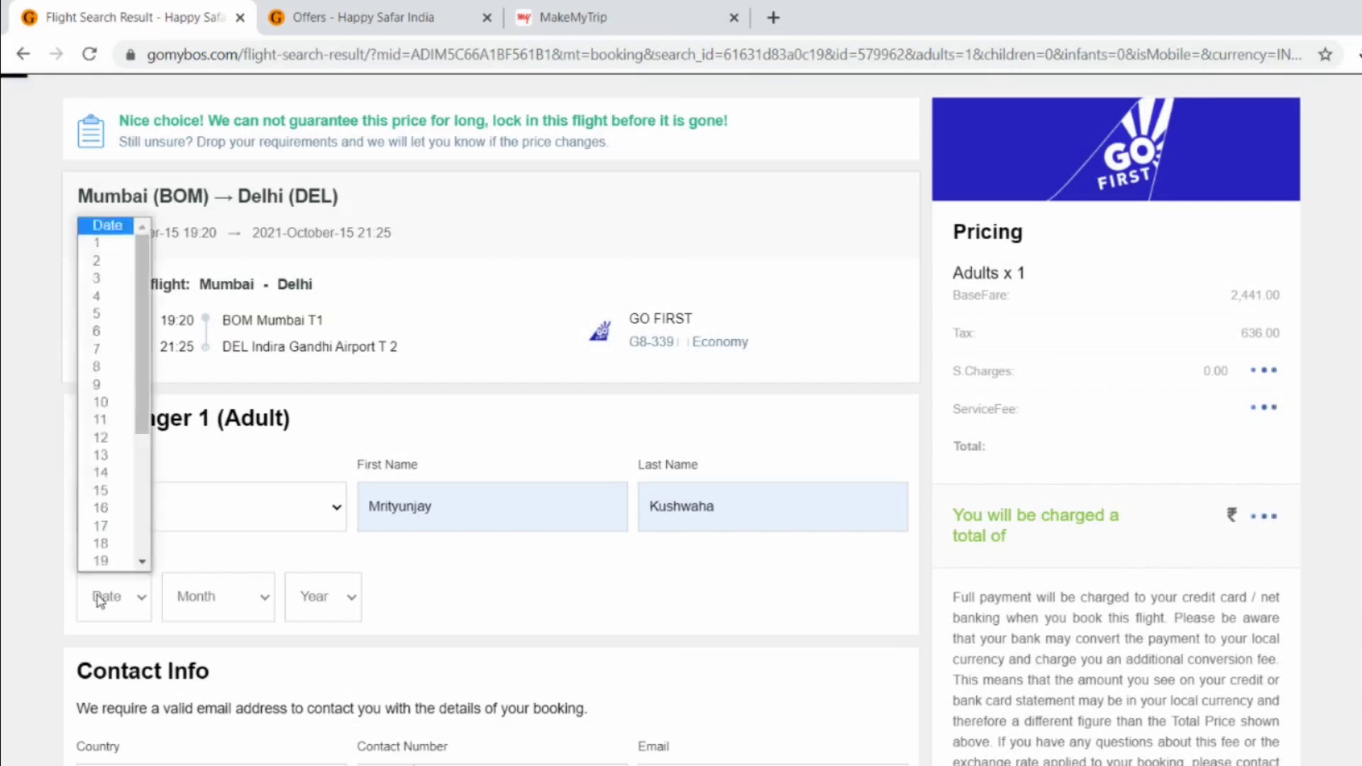
click(100, 602)
click(100, 602)
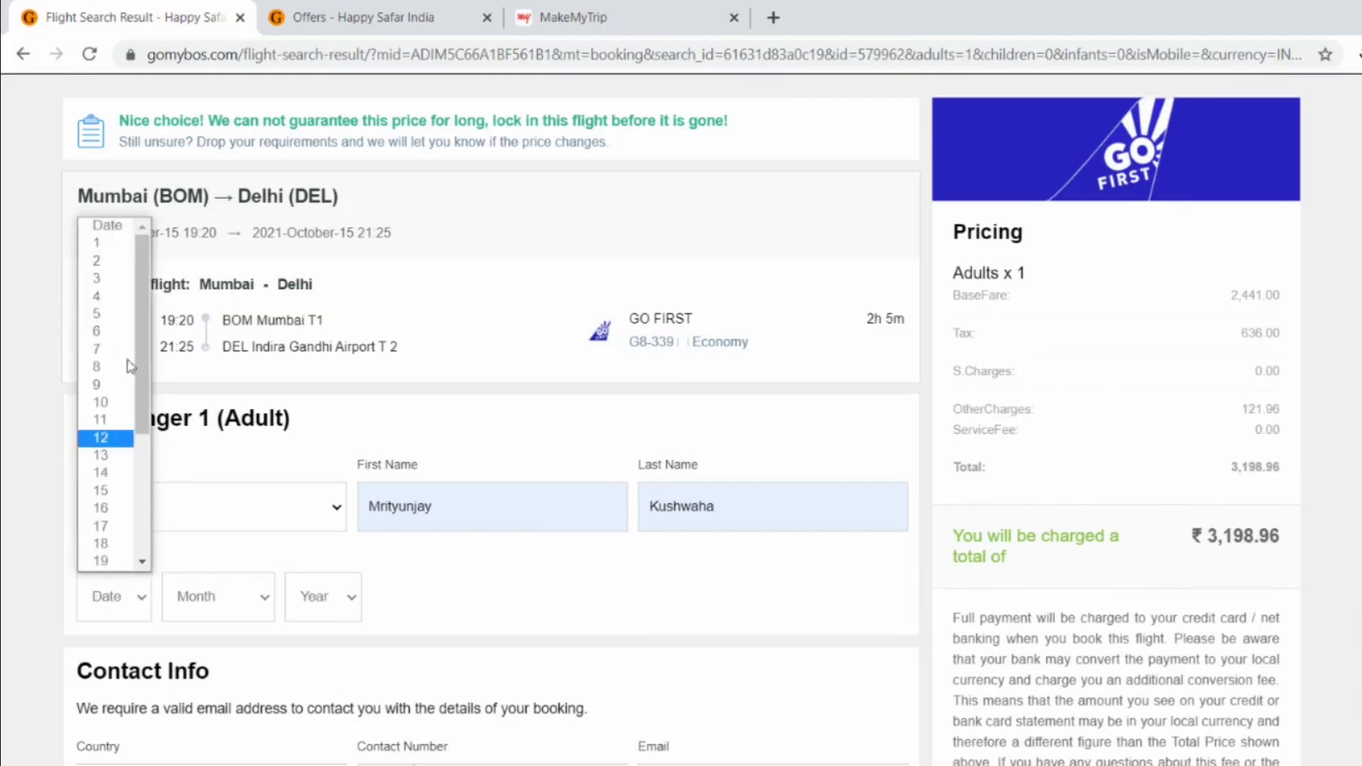
click(102, 244)
click(201, 604)
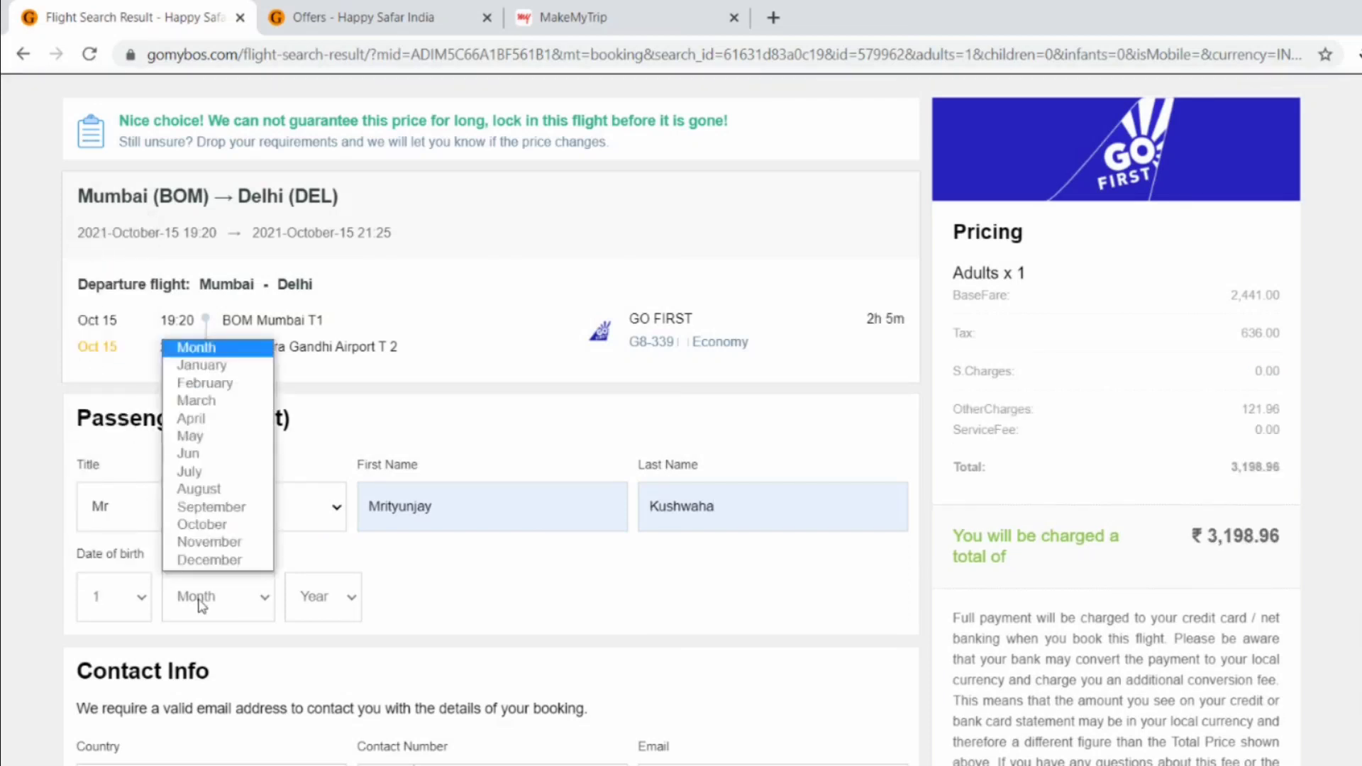
key(o)
key(Return)
click(321, 611)
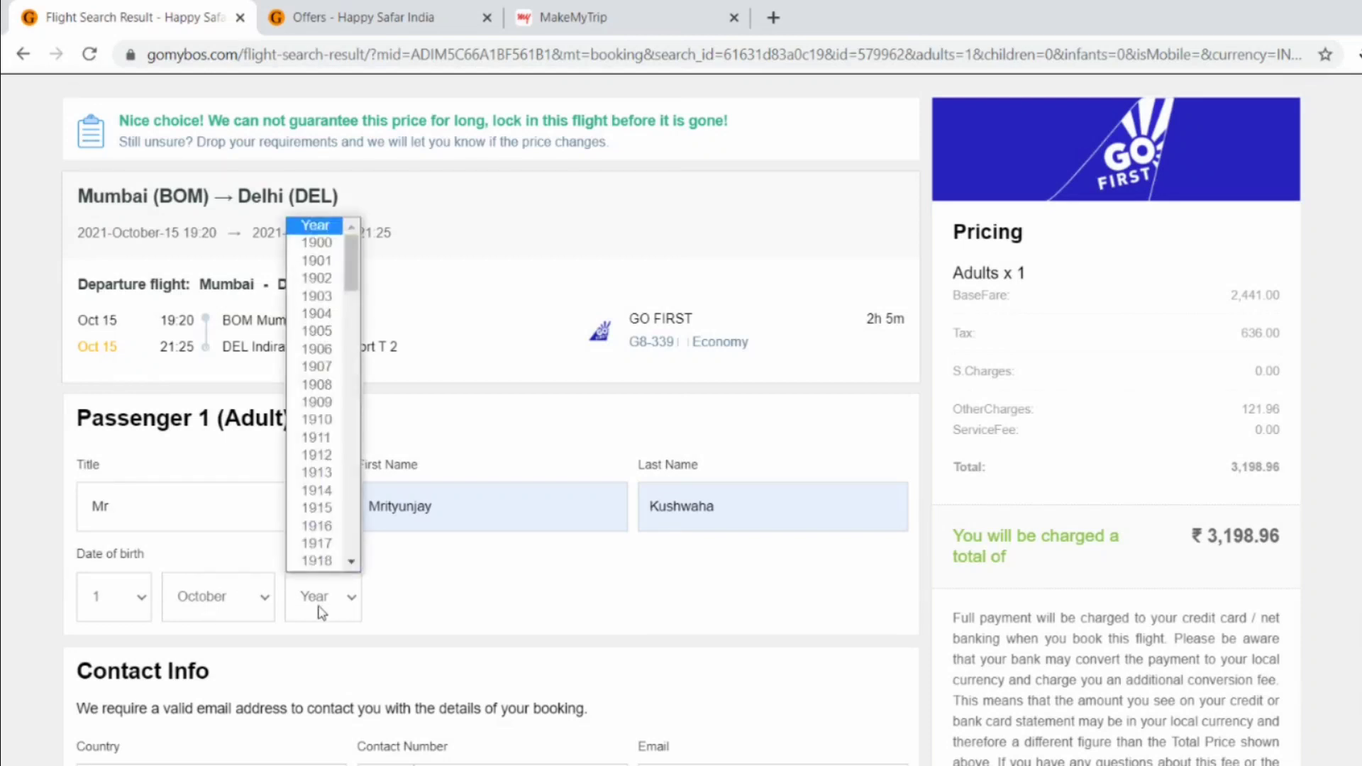
key(Return)
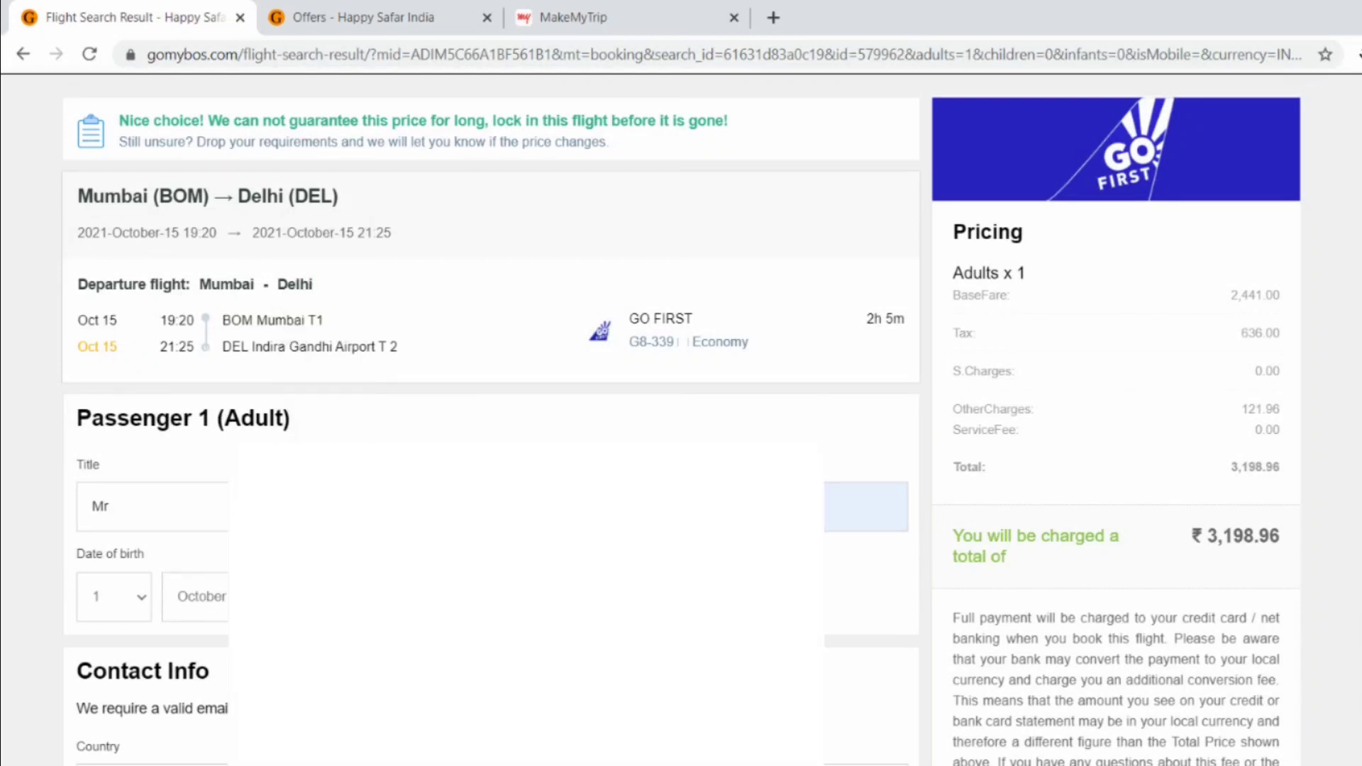
- Complete the contact e-mail ending in .com, enter city Mumbai, and clear the address text
scroll(497, 426, down, 2)
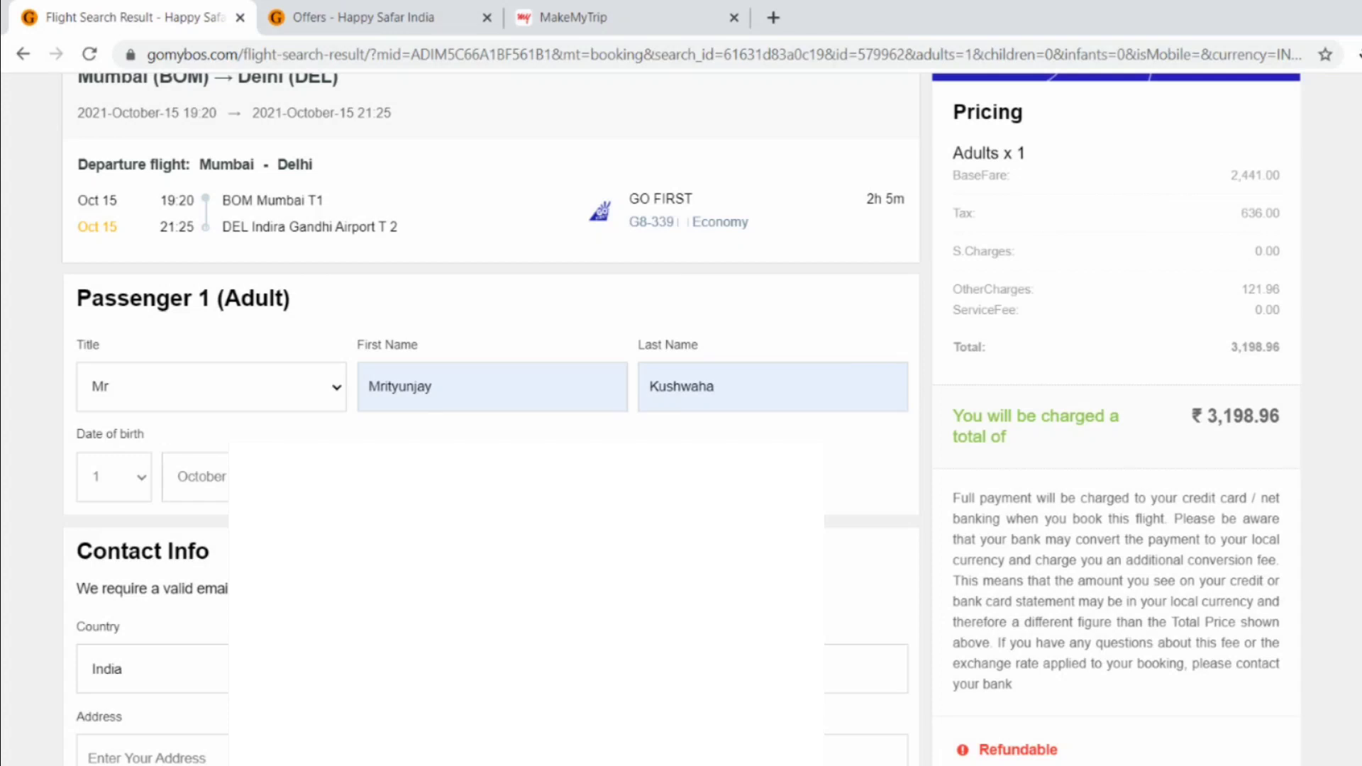
scroll(496, 425, down, 2)
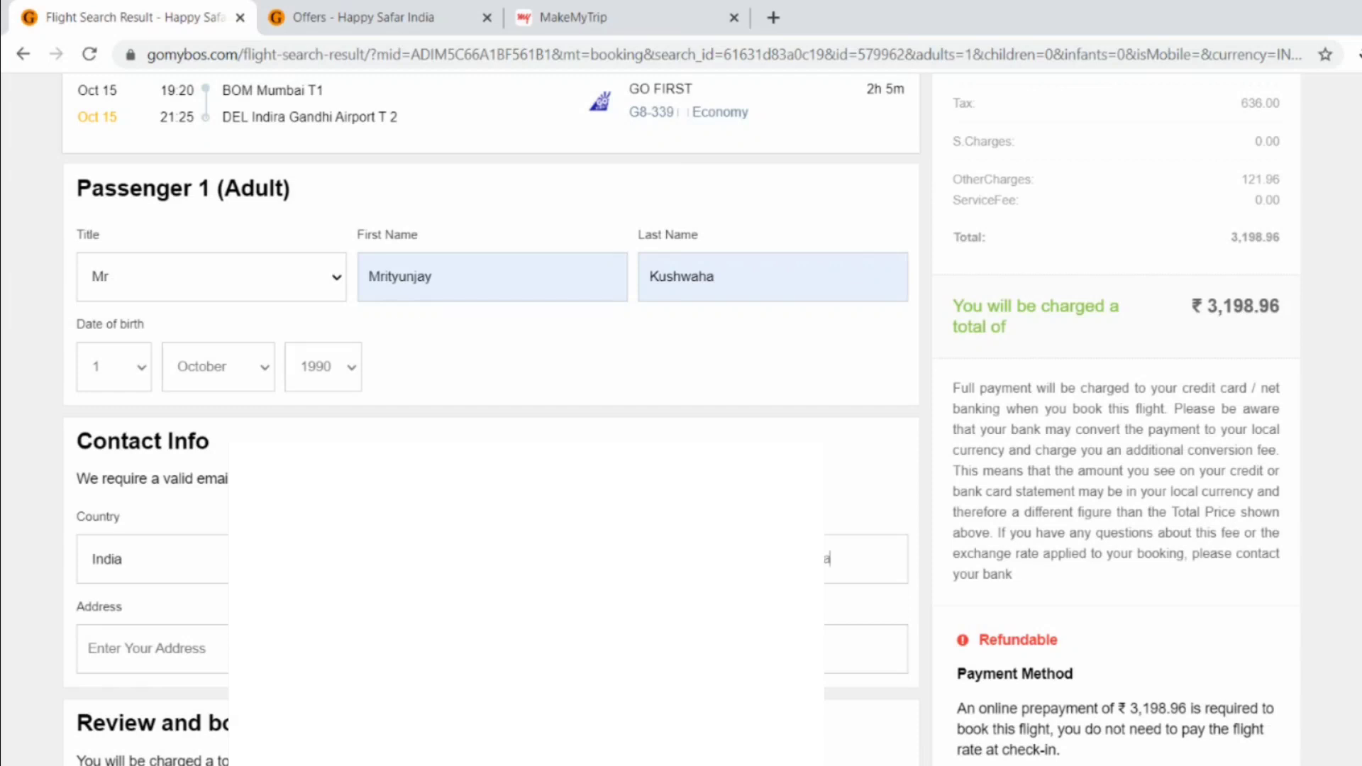
text(.com)
scroll(490, 419, down, 1)
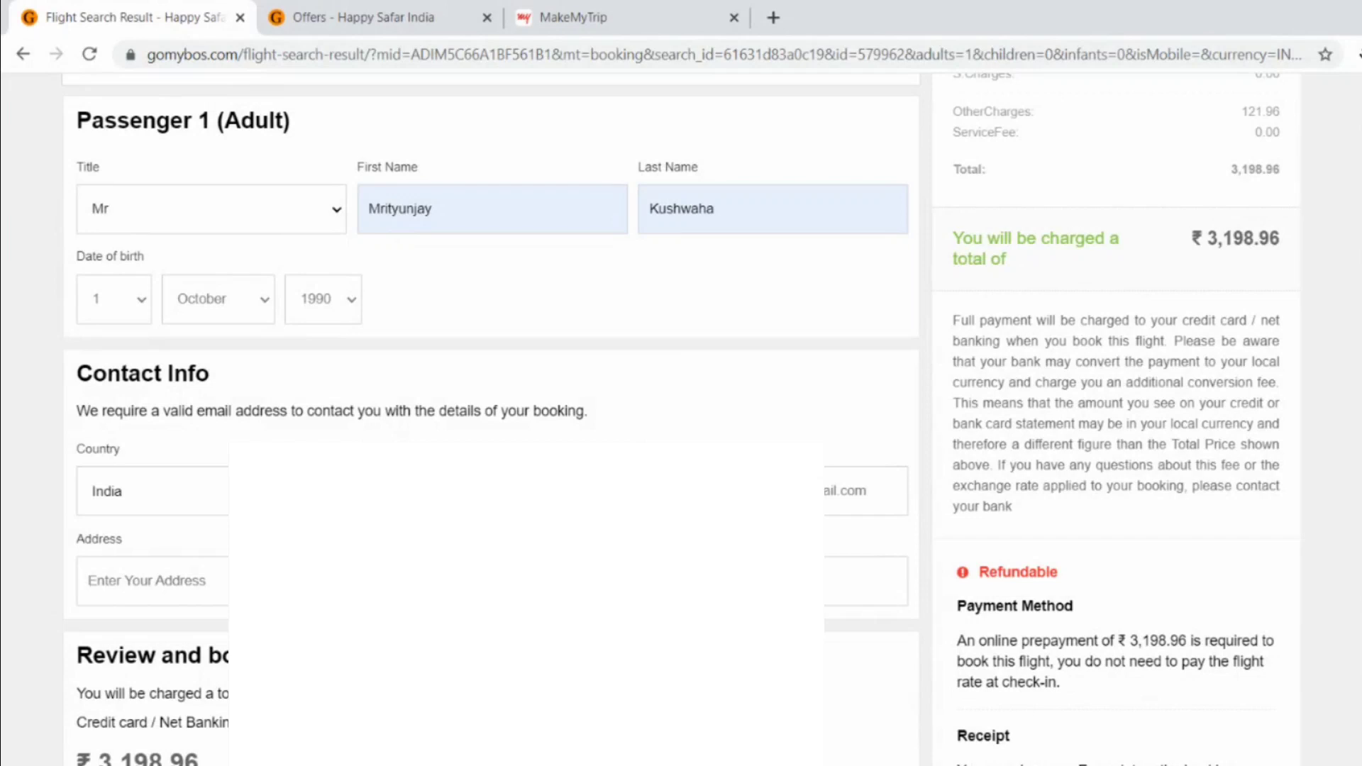
text(Mumbai)
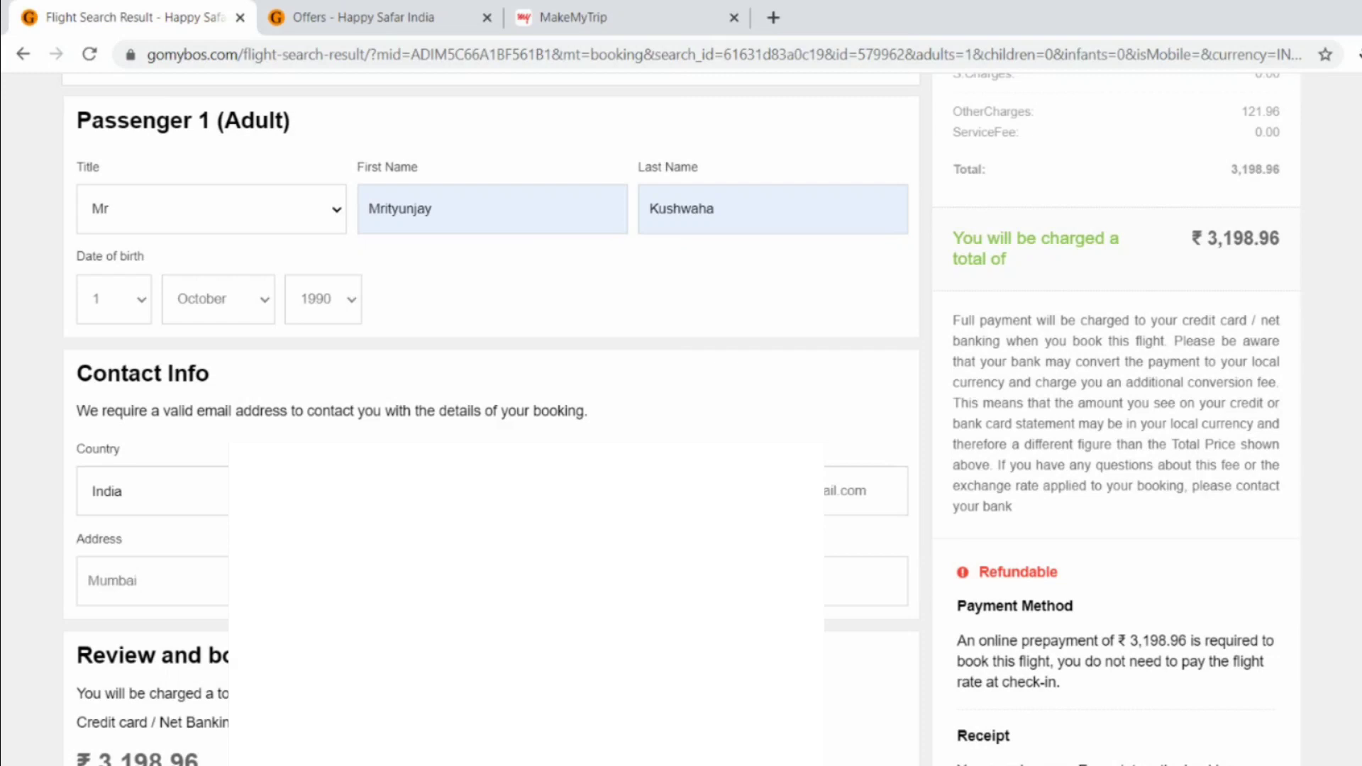
key(ctrl+a)
key(BackSpace)
- Note the ₹3,198.96 total, enter postcode 400600, and tick Terms & Conditions
triple_click(1227, 238)
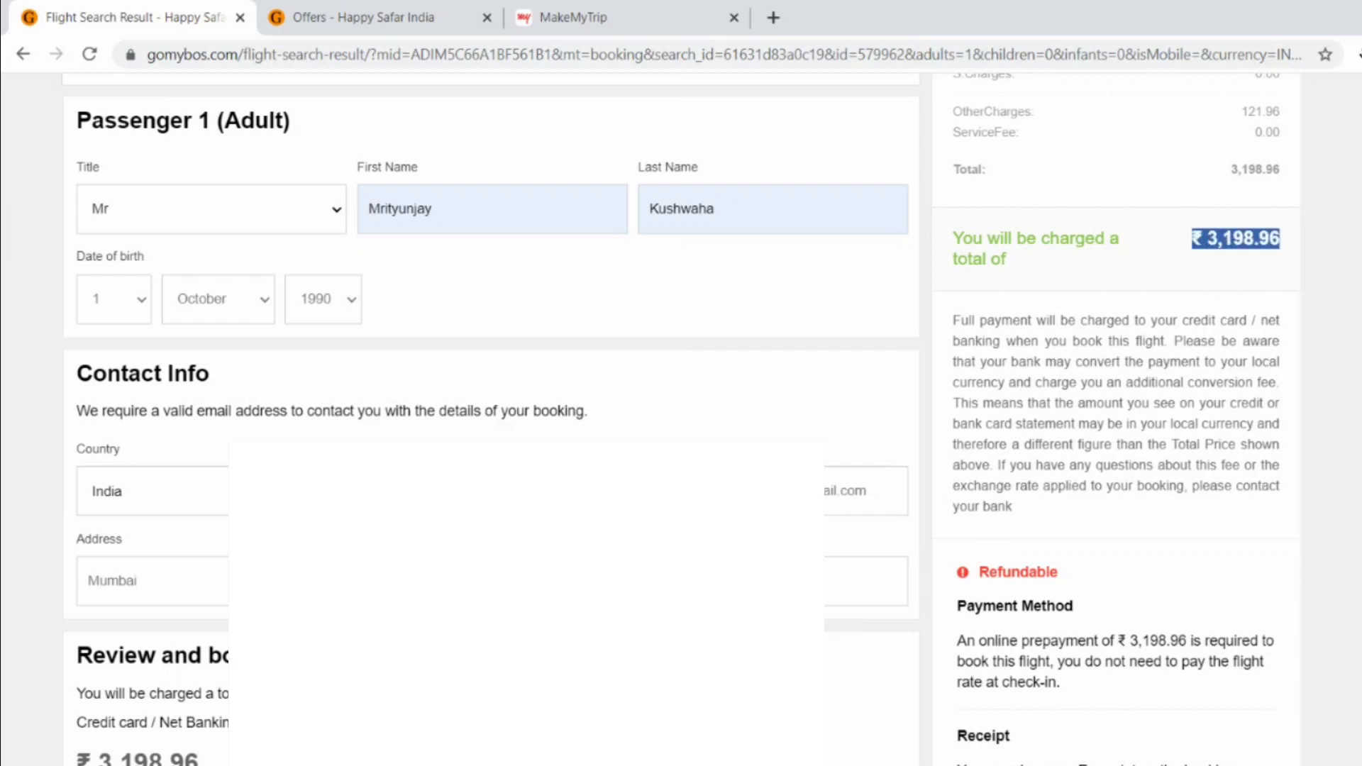
click(845, 606)
text(40060)
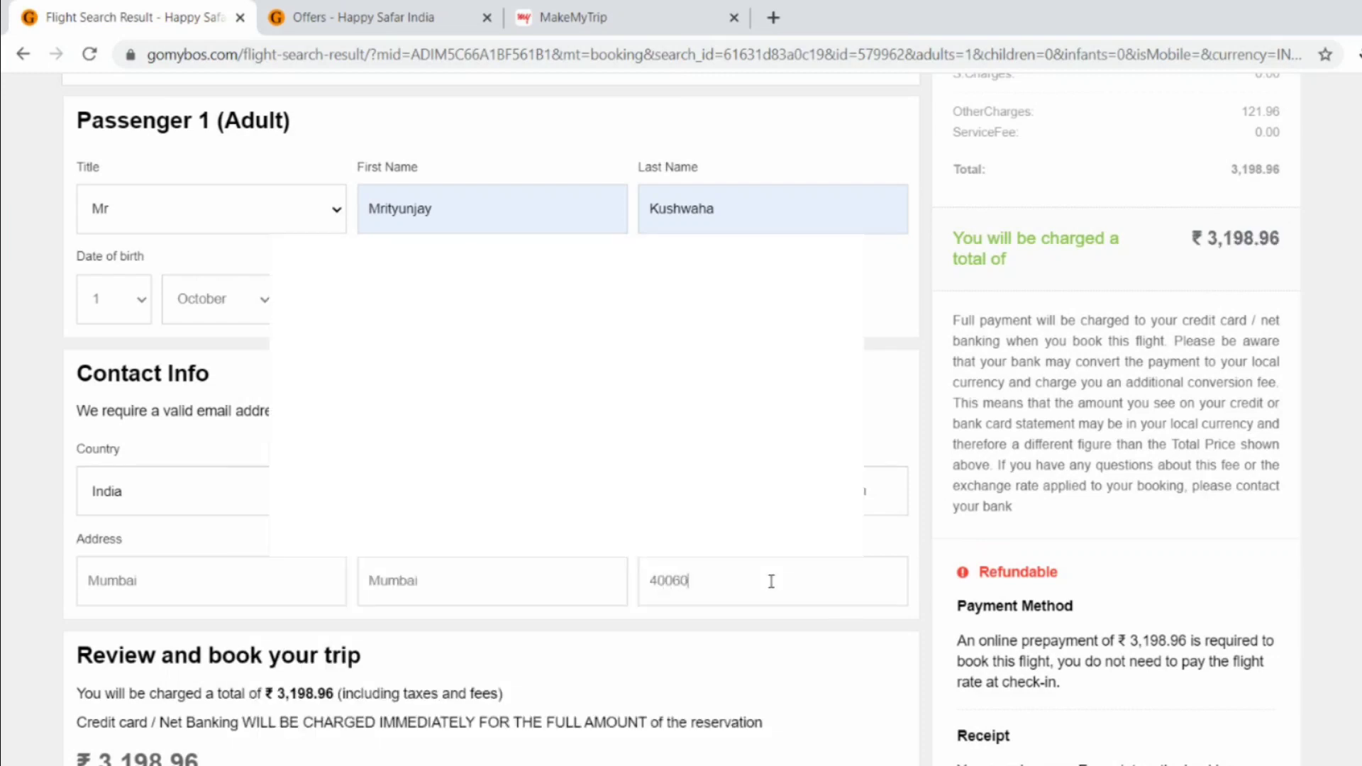
text(0)
scroll(771, 581, down, 3)
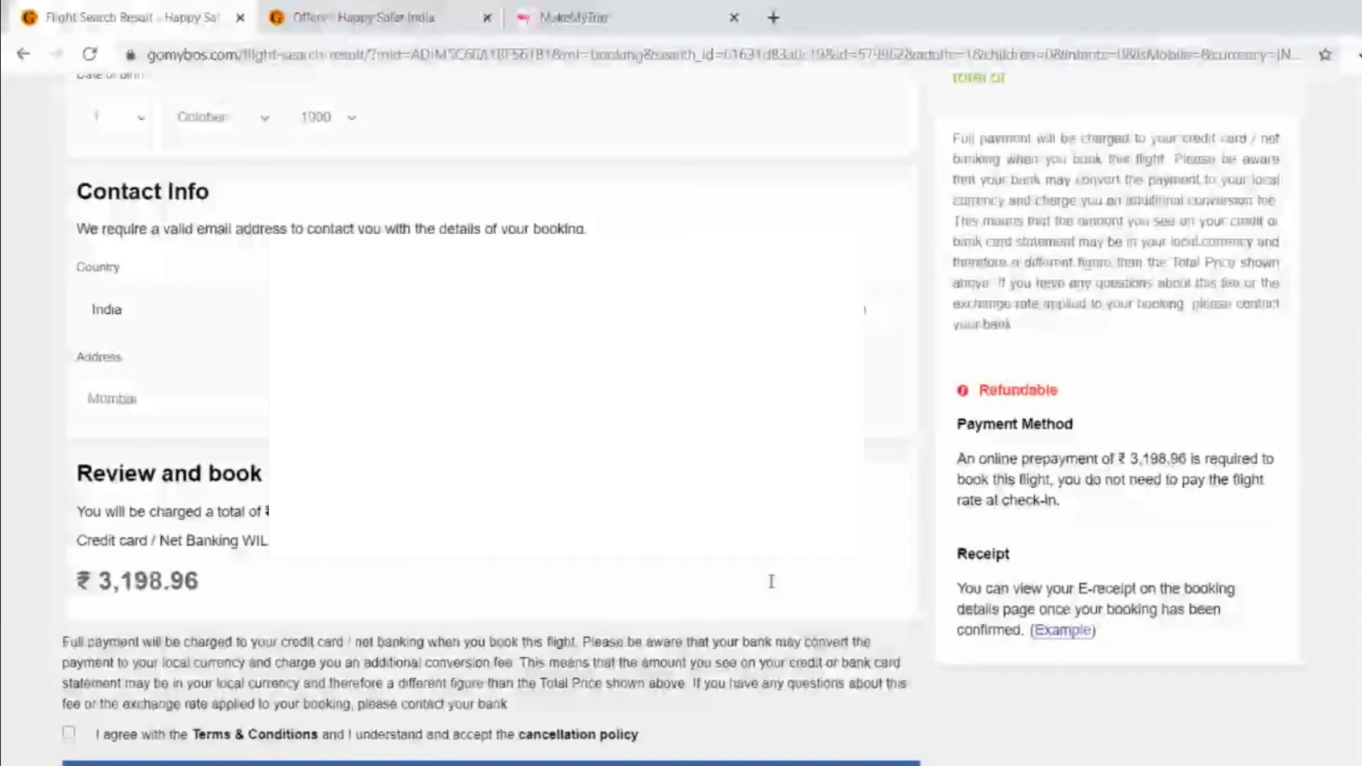
scroll(693, 617, down, 3)
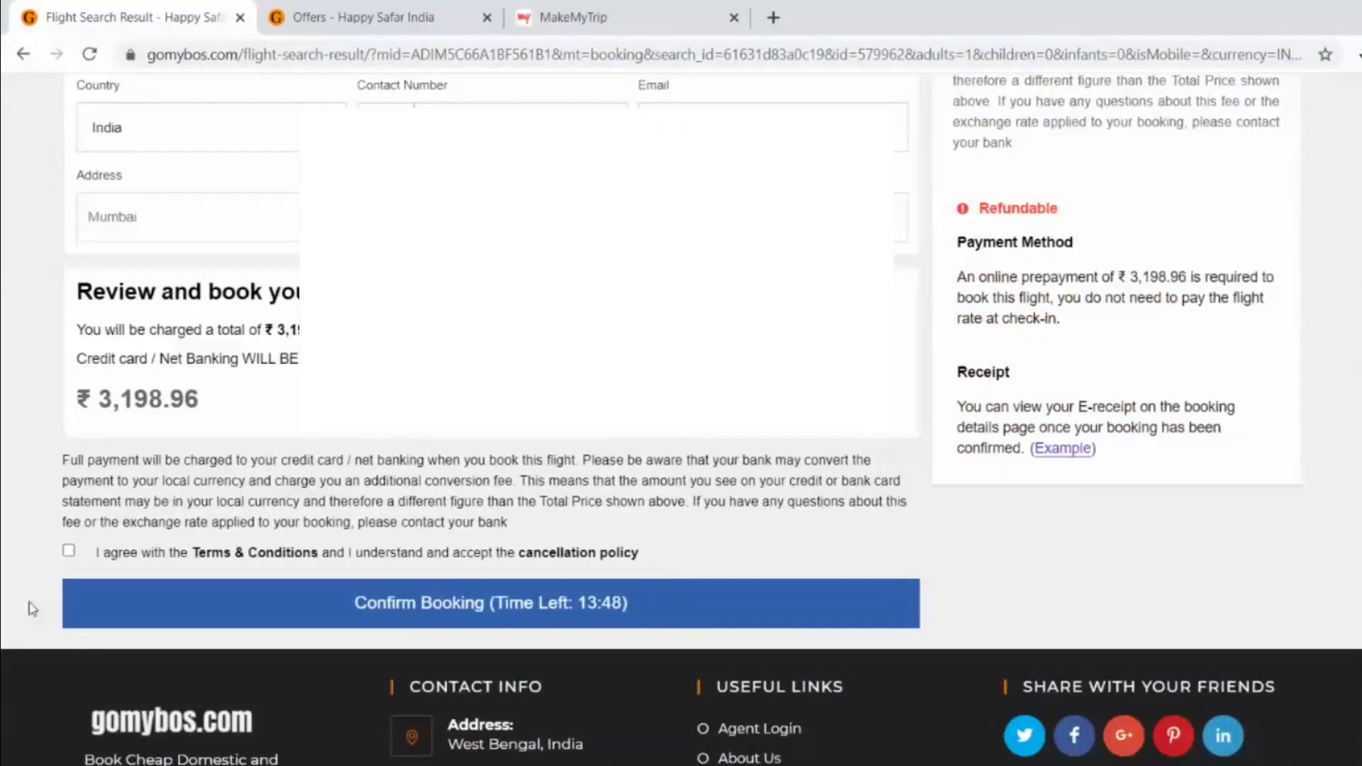
click(70, 551)
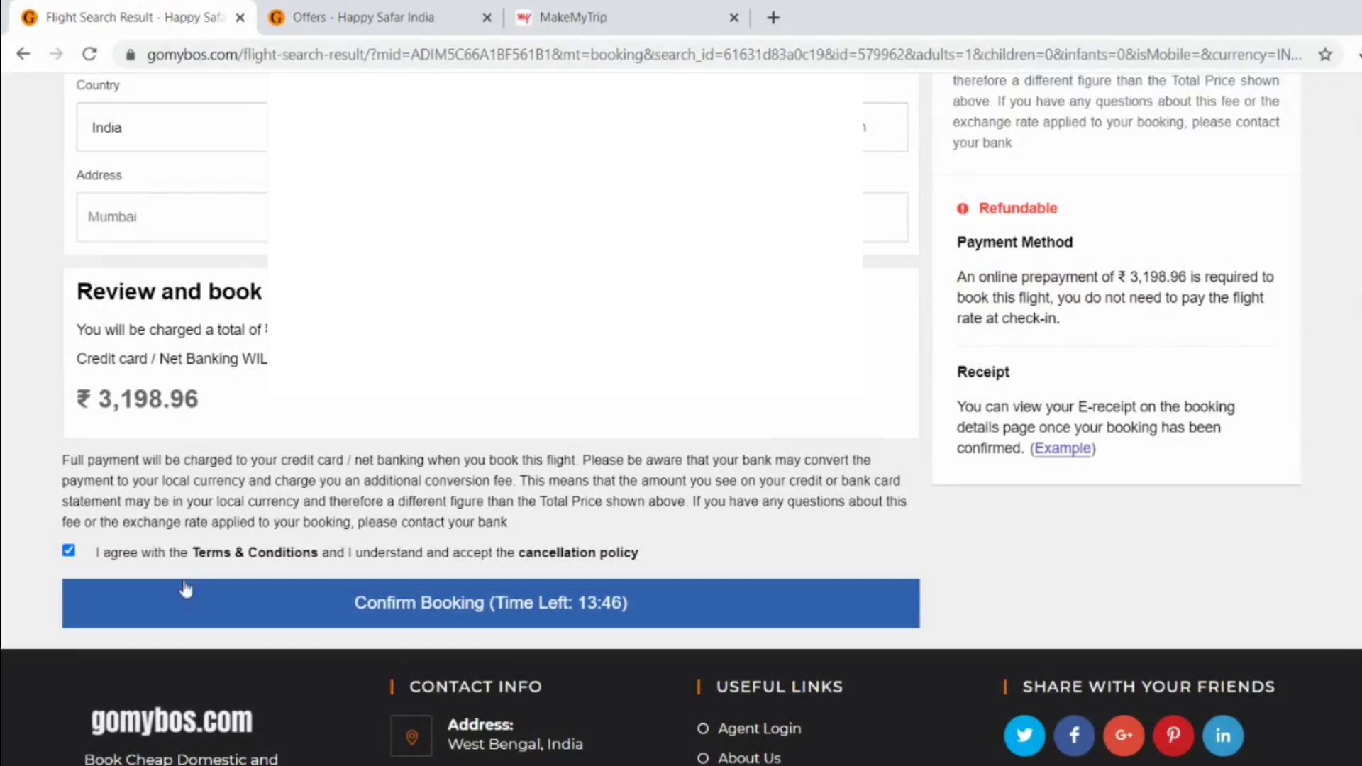
- Confirm the booking, note the ₹3,198.96 payable, and go back to MakeMyTrip's results
click(449, 607)
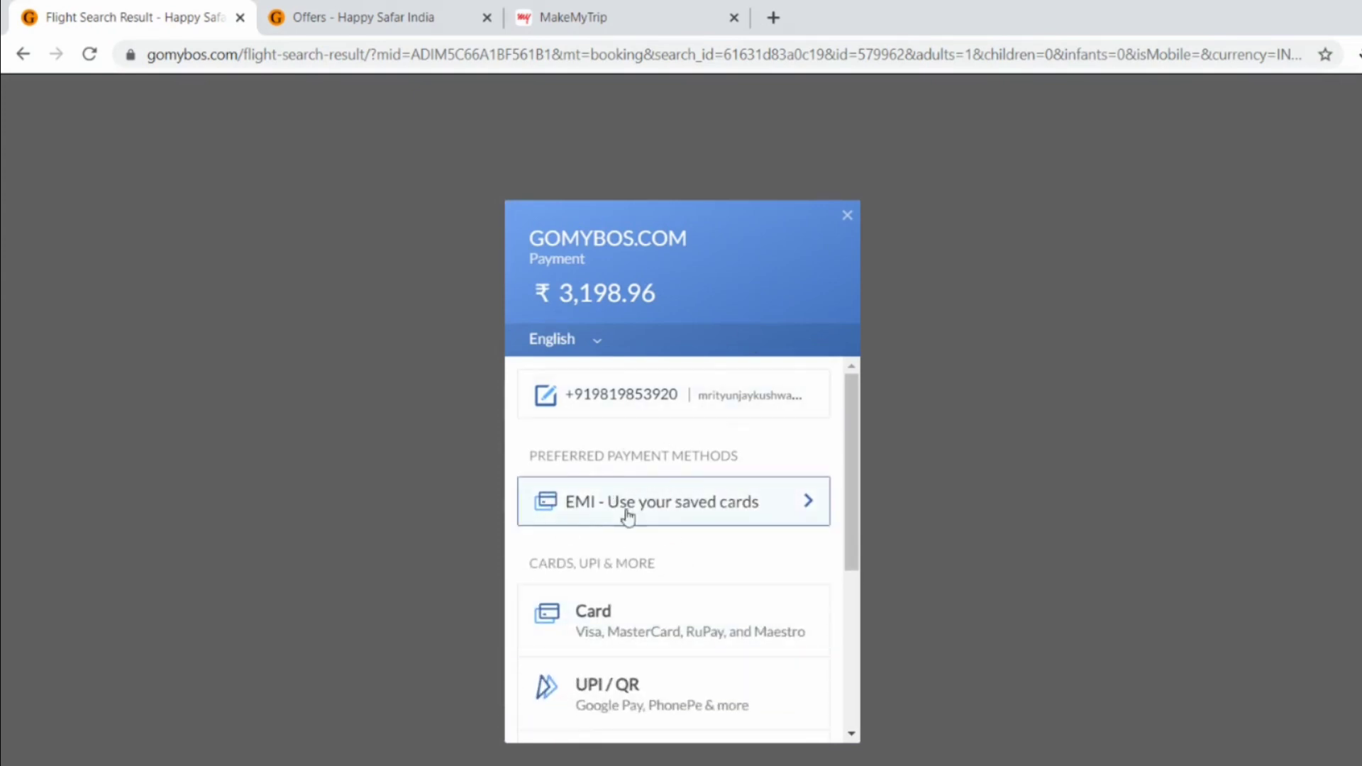
triple_click(586, 286)
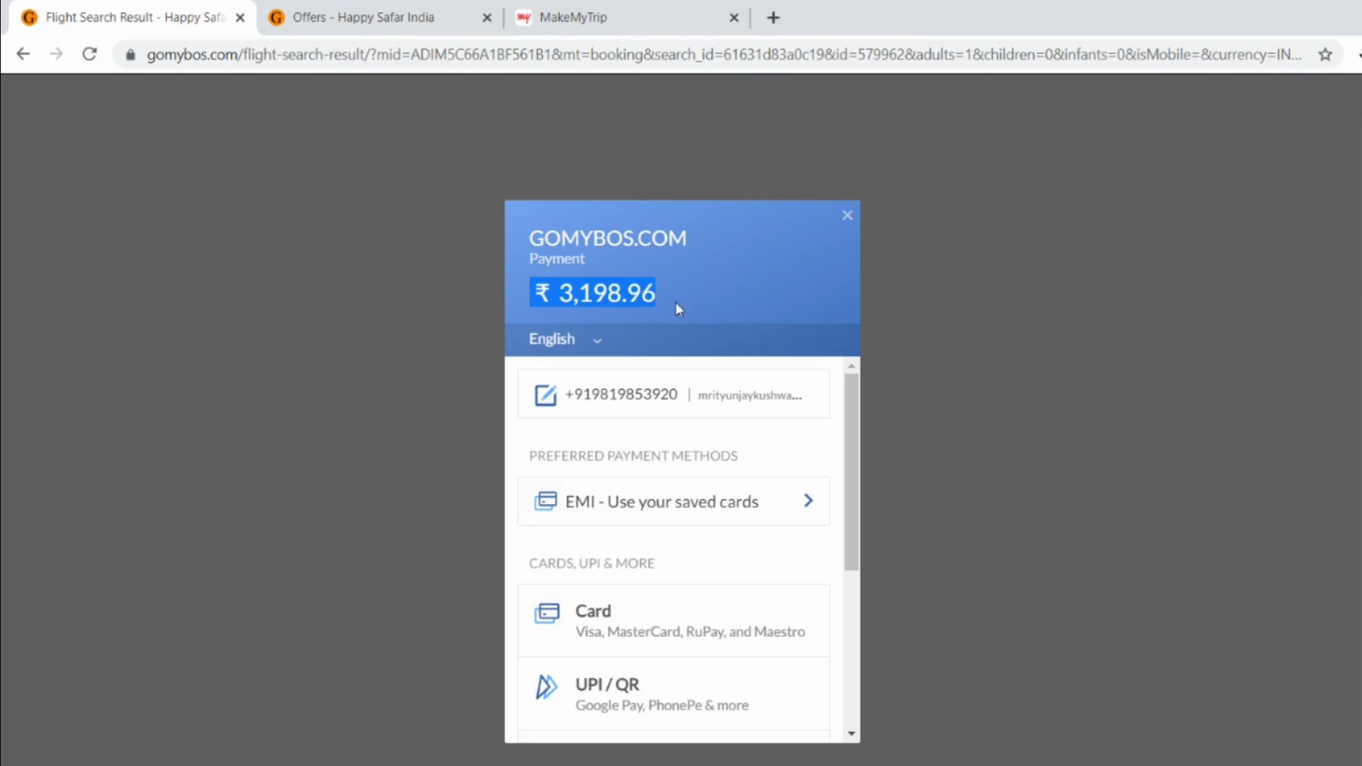
click(617, 14)
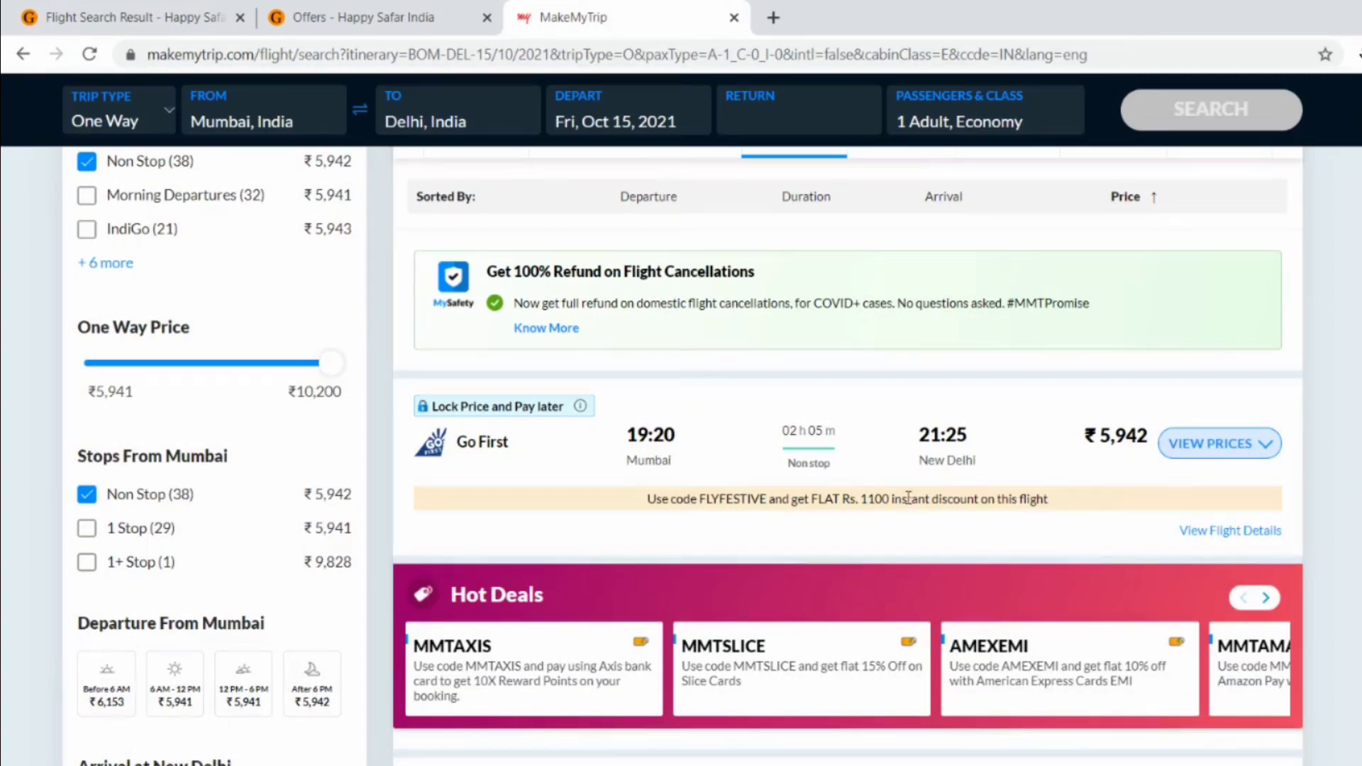
- Show fares for the 19:20 Go First flight and book its GoFirst fare (₹5,952 total)
click(1233, 447)
scroll(1234, 452, down, 1)
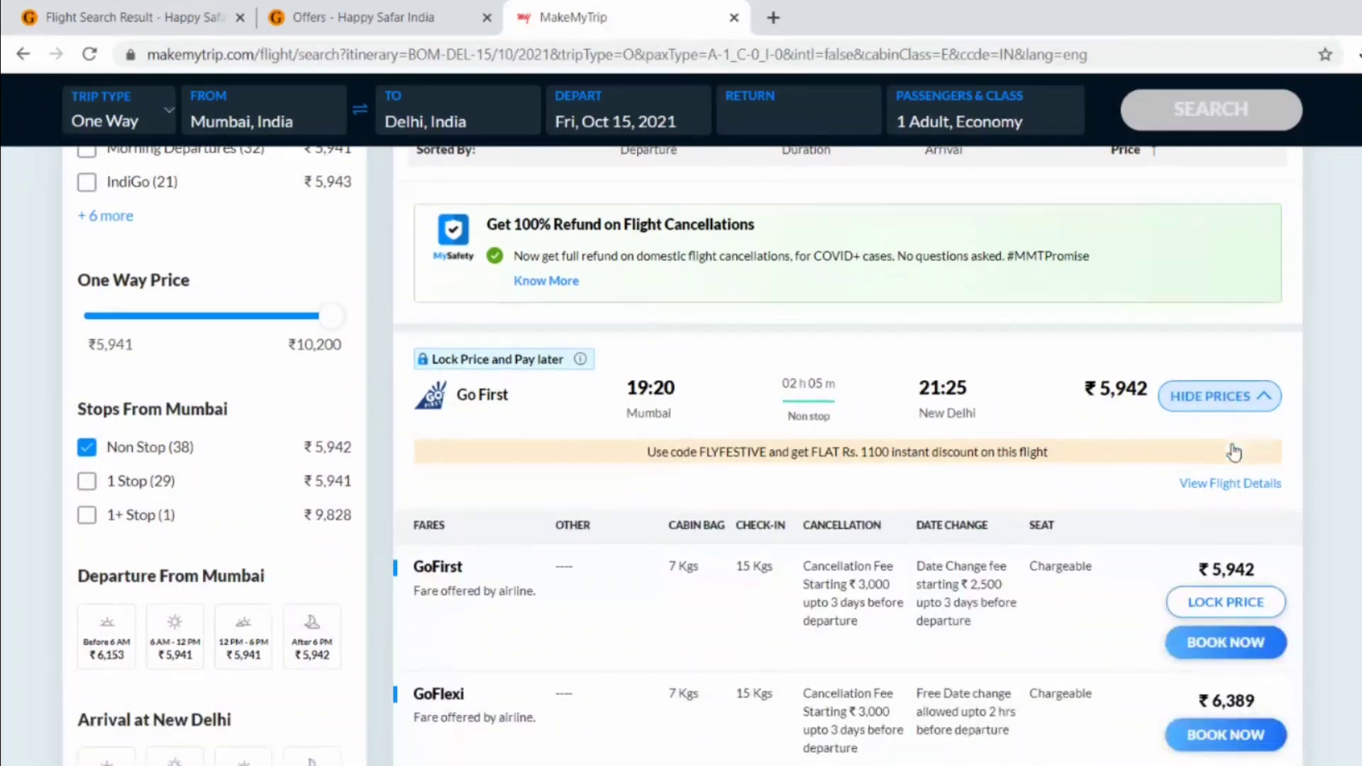
scroll(1269, 588, down, 2)
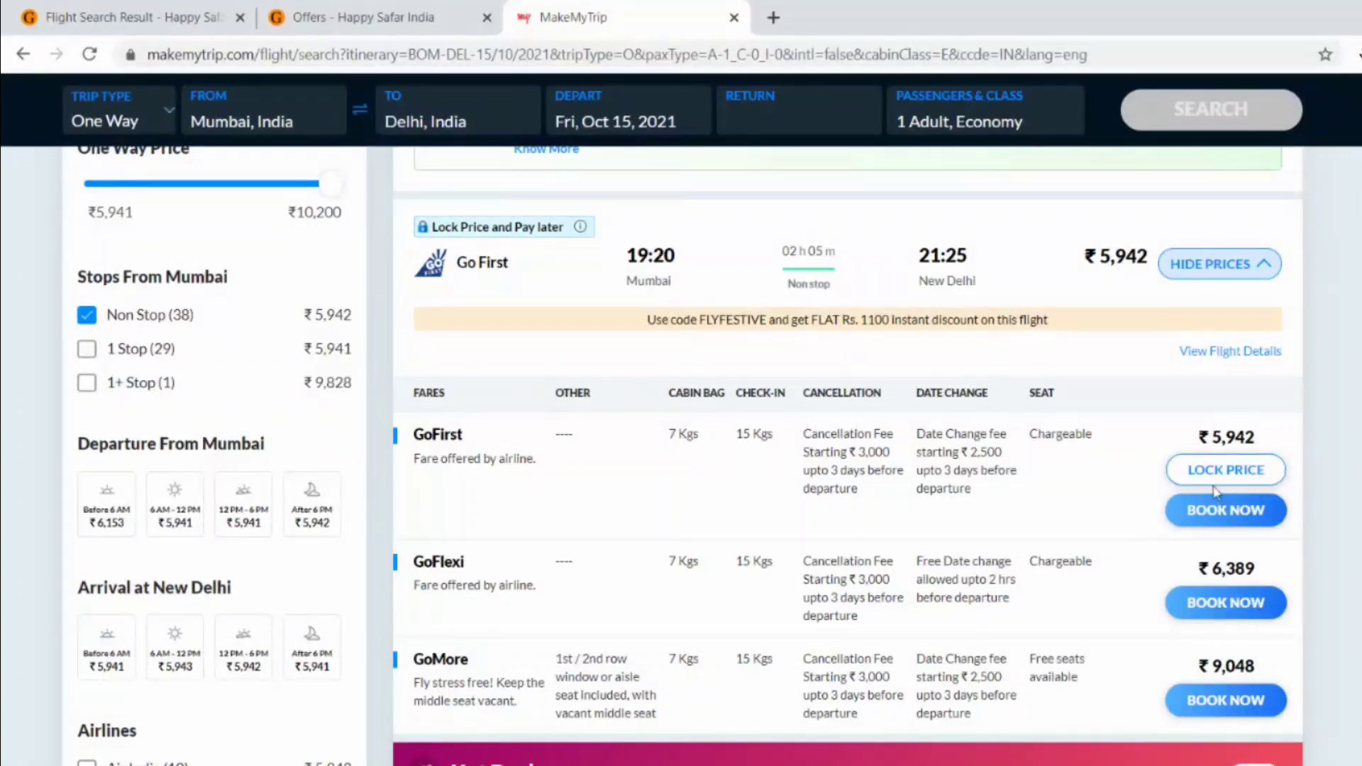
click(1257, 508)
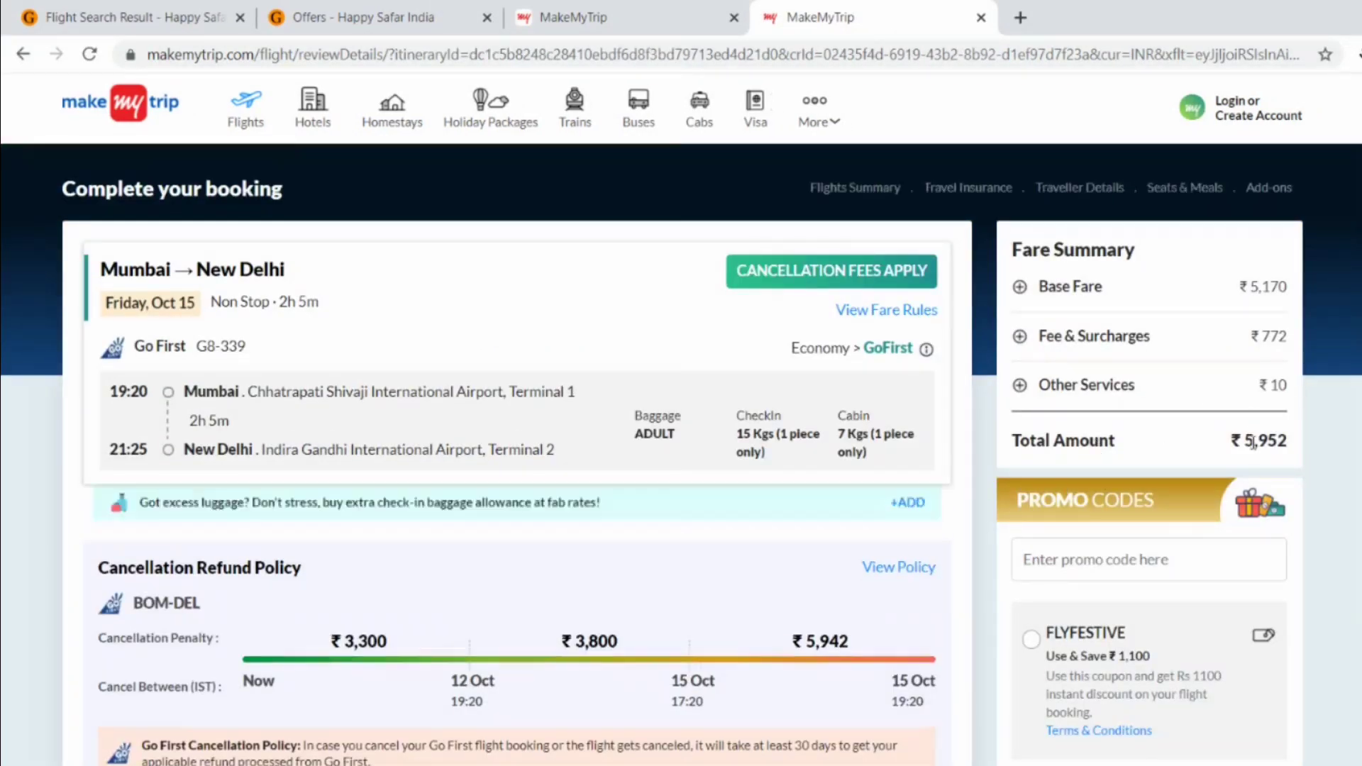
- Apply the FLYFESTIVE promo code, lowering the total to ₹4,852
scroll(981, 499, down, 3)
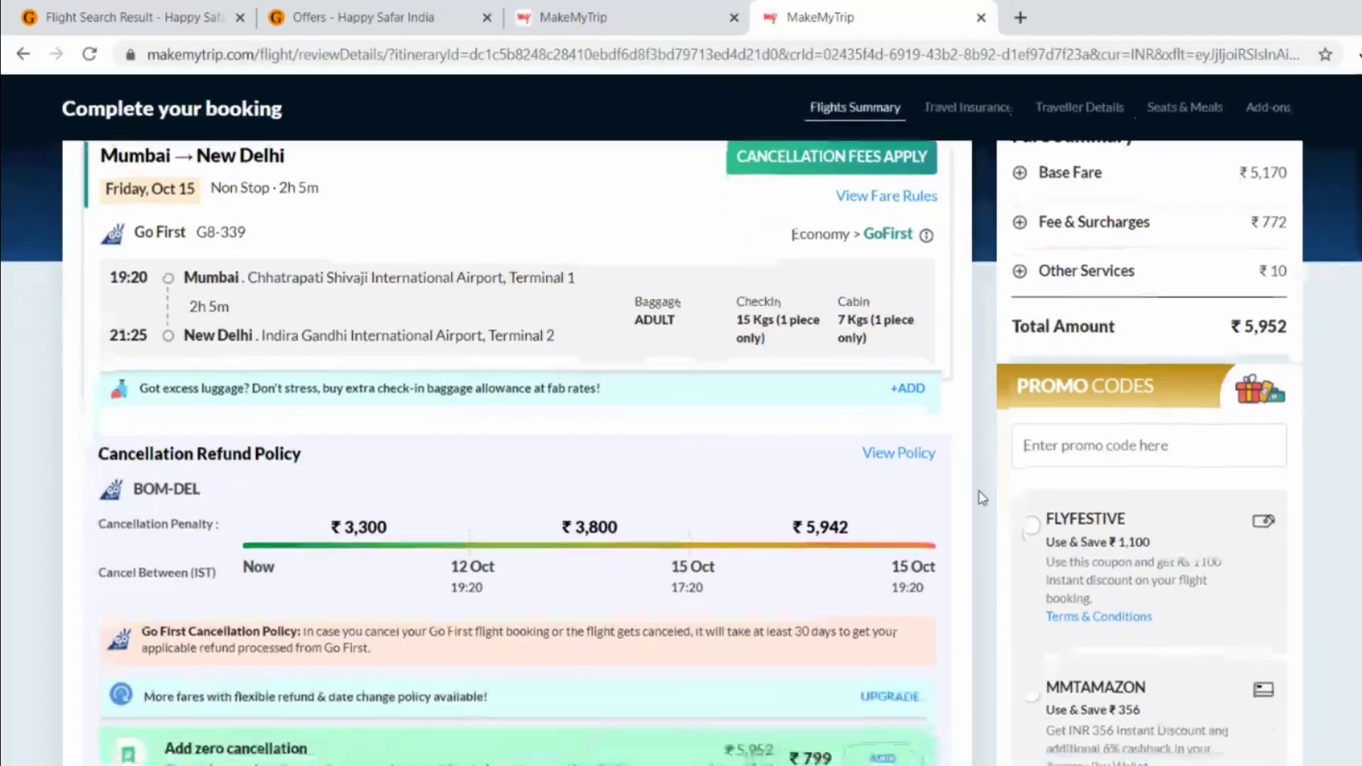
scroll(981, 499, down, 4)
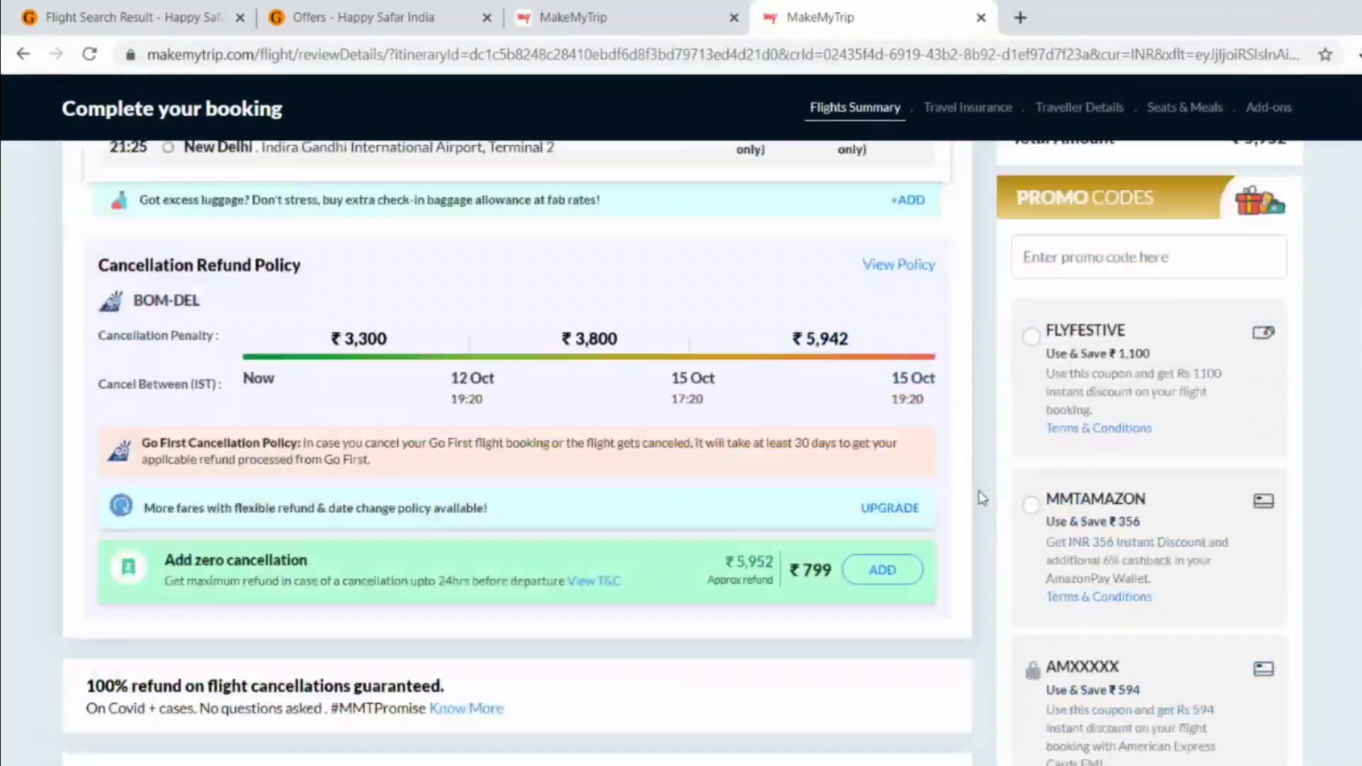
scroll(981, 499, up, 4)
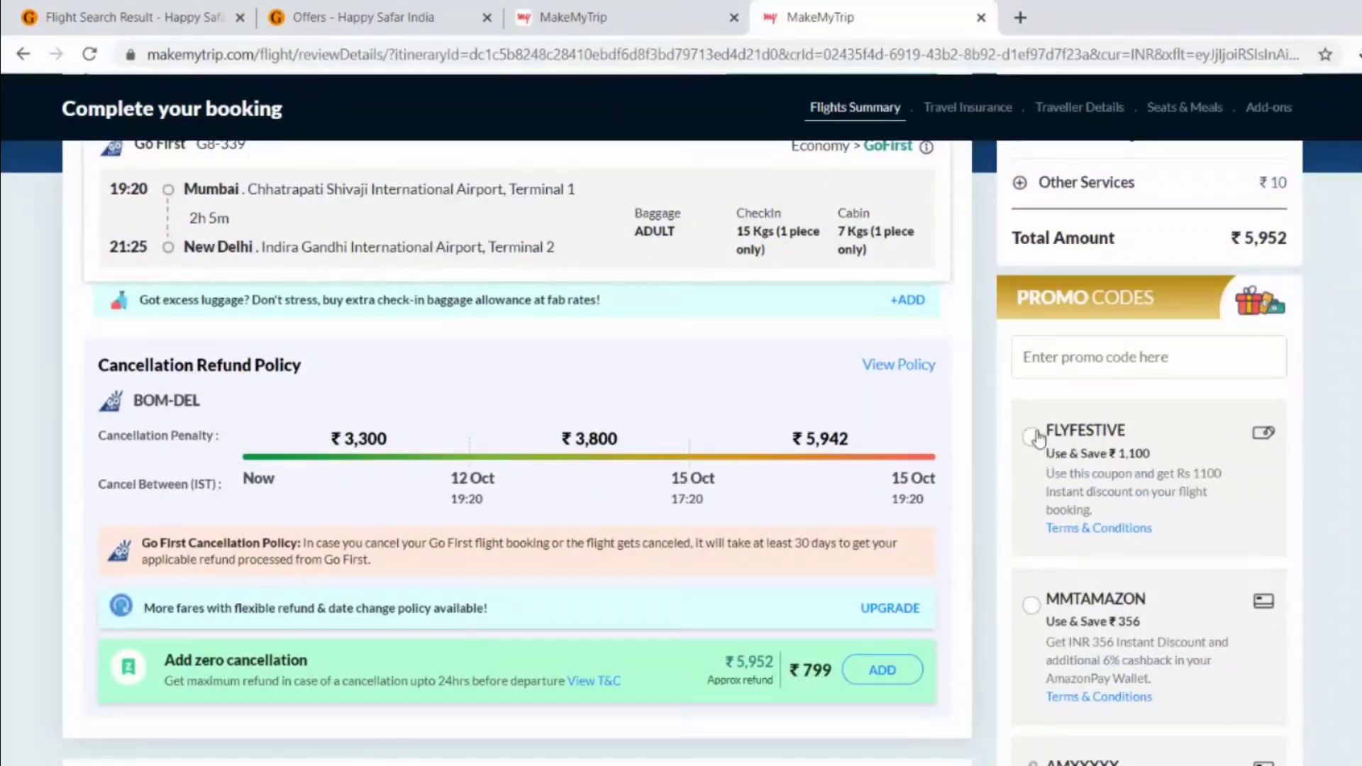
click(1028, 436)
- Decline travel insurance by choosing 'I do not wish to secure my trip'
scroll(1004, 619, down, 18)
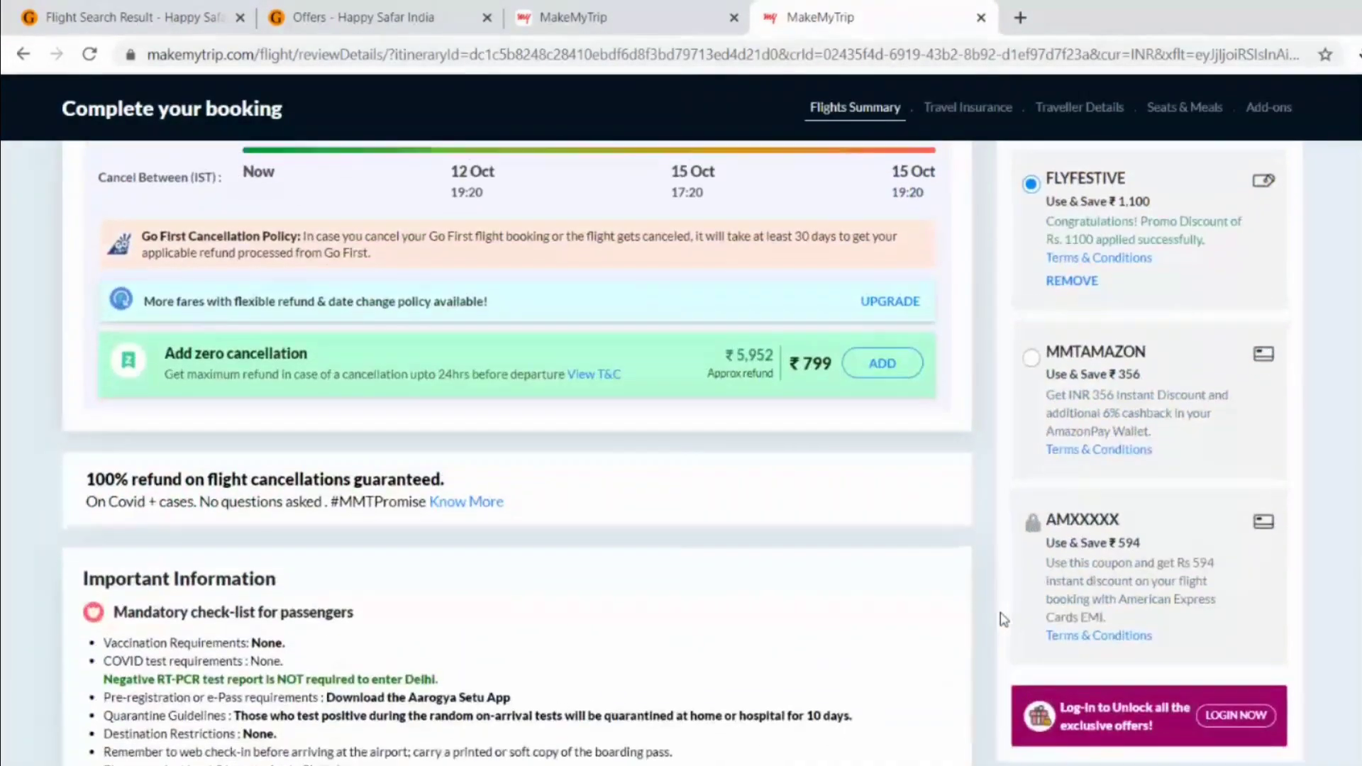
scroll(1004, 620, down, 4)
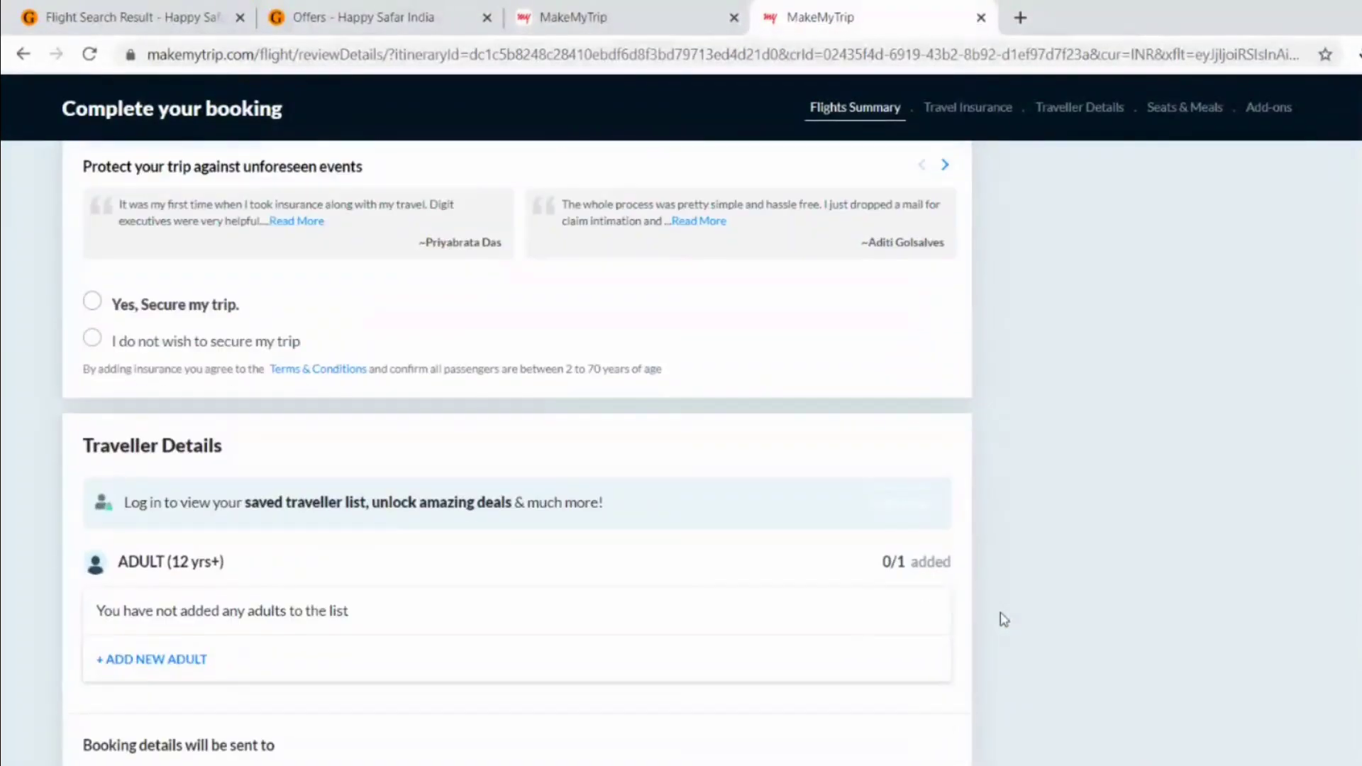
click(93, 339)
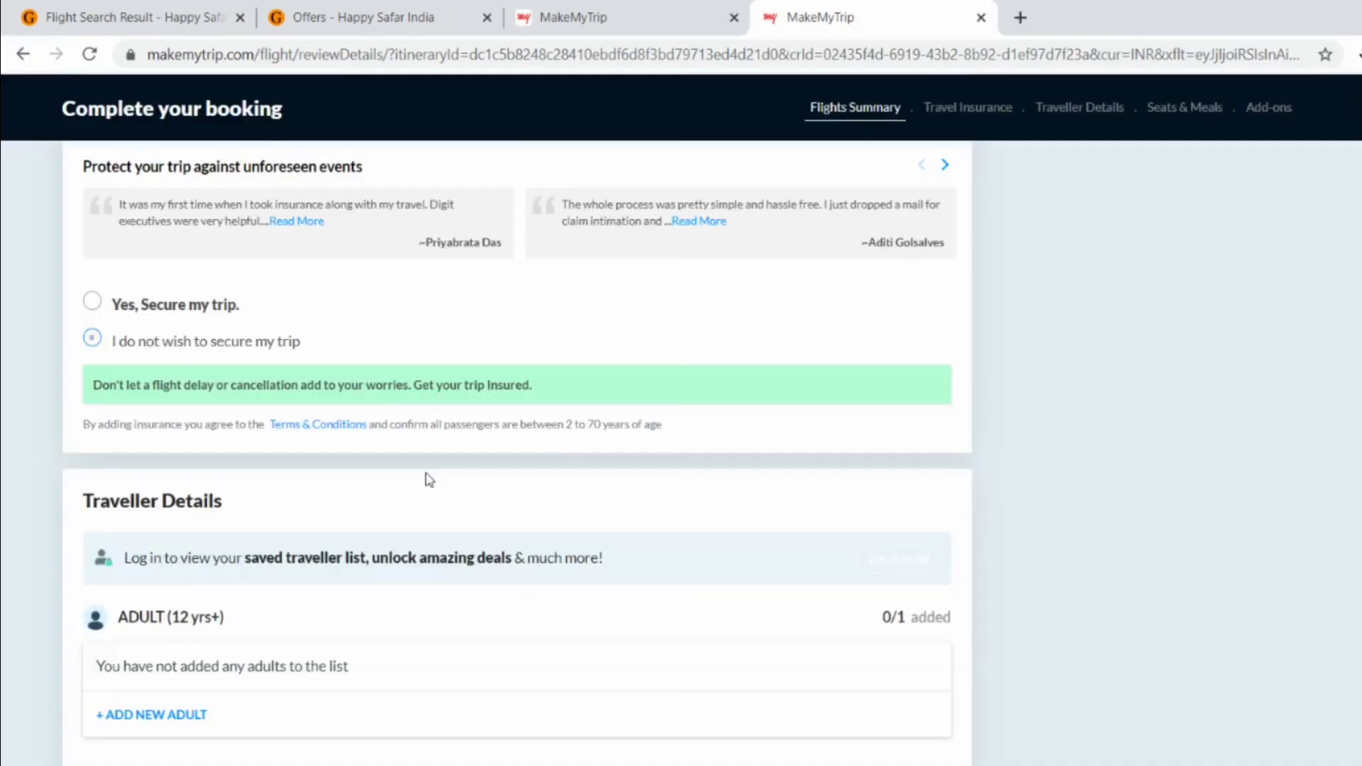
scroll(428, 479, down, 5)
scroll(428, 480, up, 15)
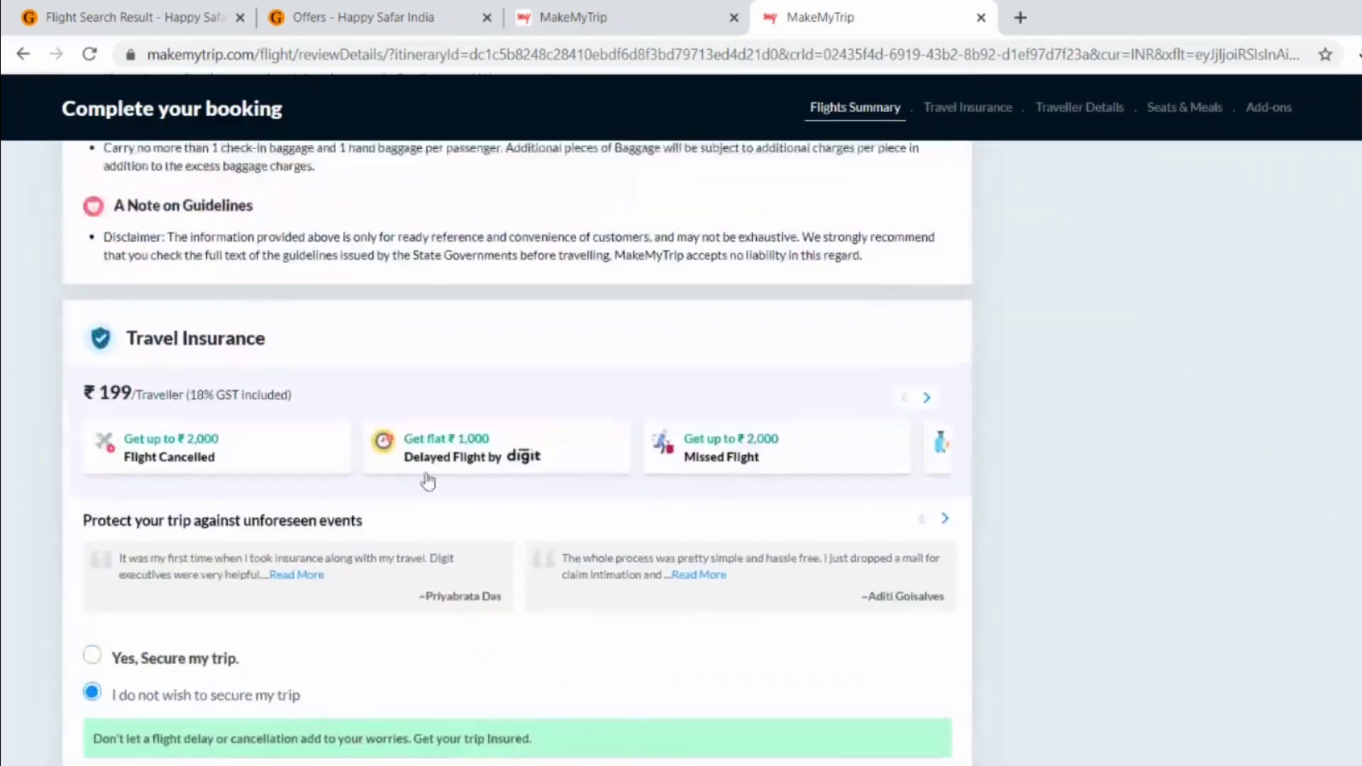
scroll(428, 480, up, 3)
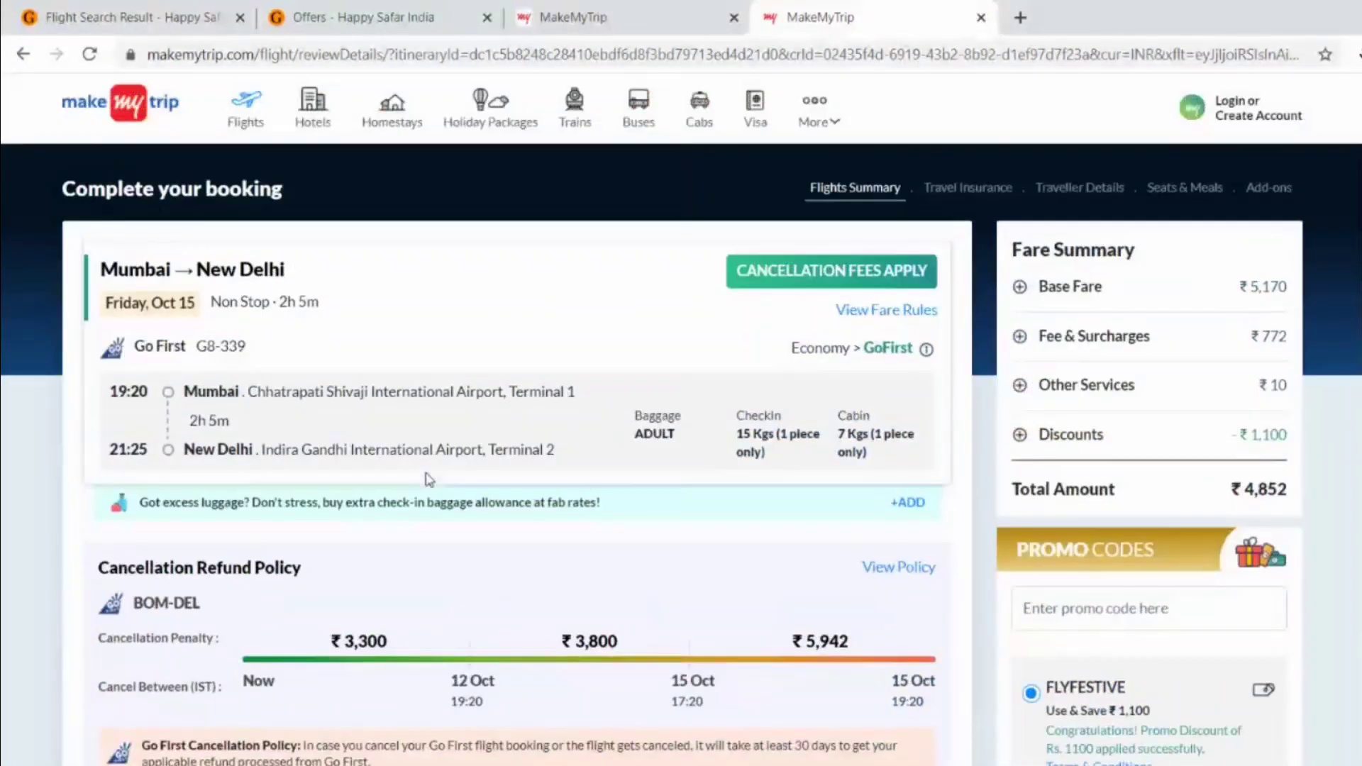
scroll(427, 481, down, 15)
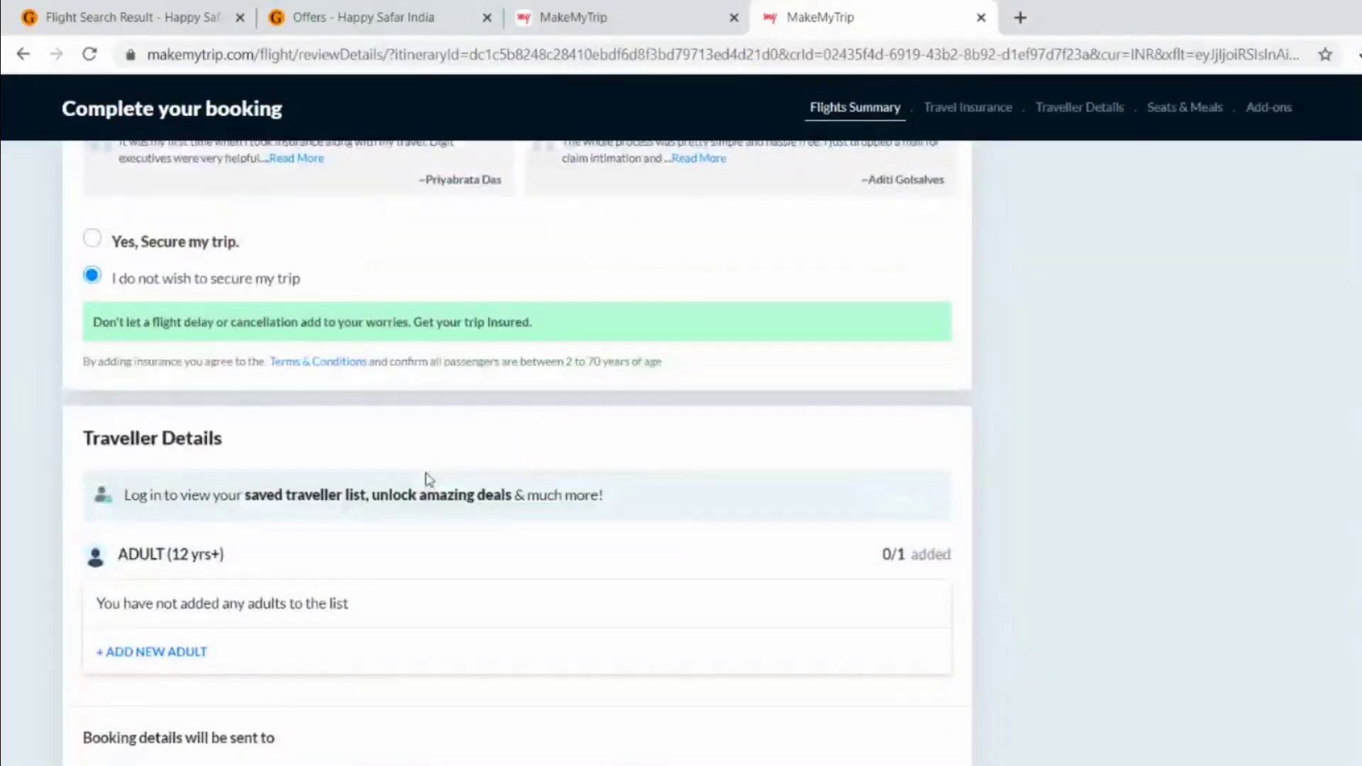
scroll(425, 478, down, 2)
- Add an adult traveller with the passenger's first and last name and MALE gender
click(175, 490)
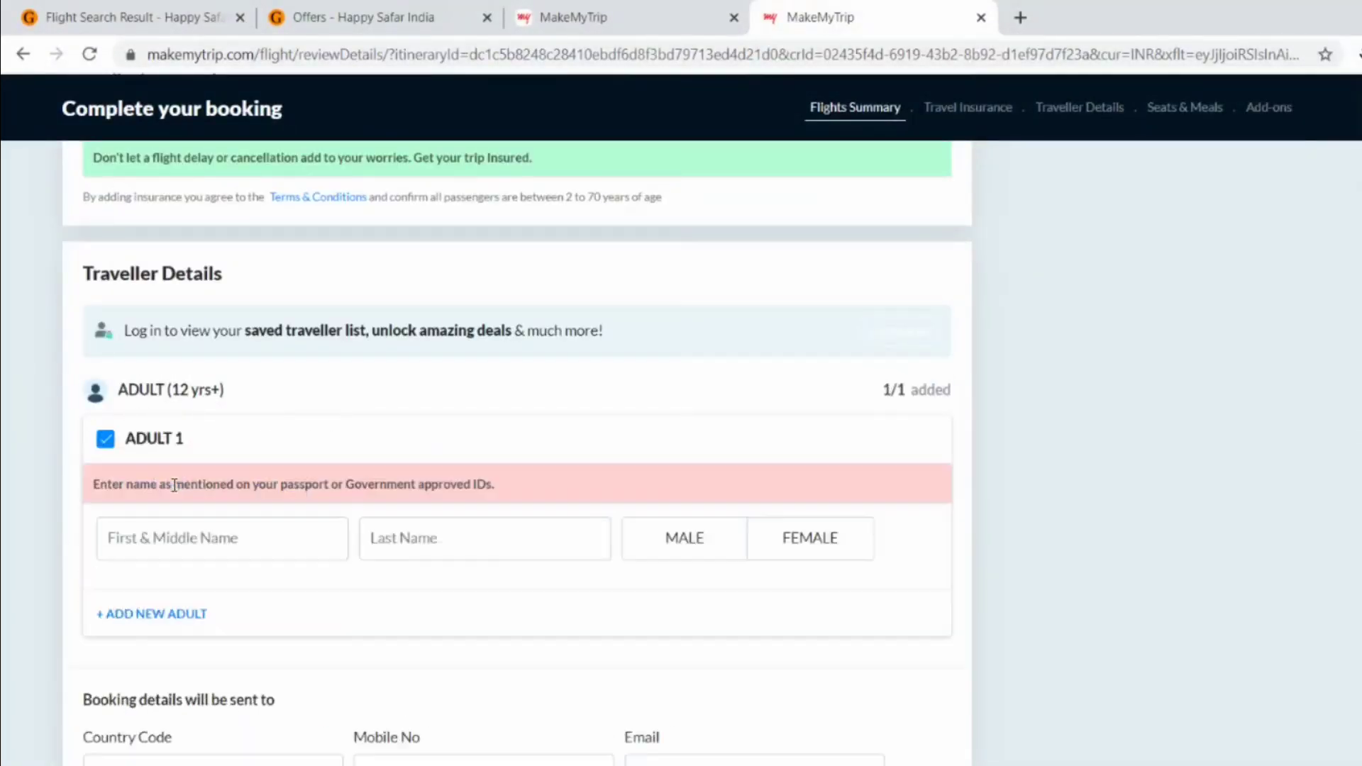
click(205, 537)
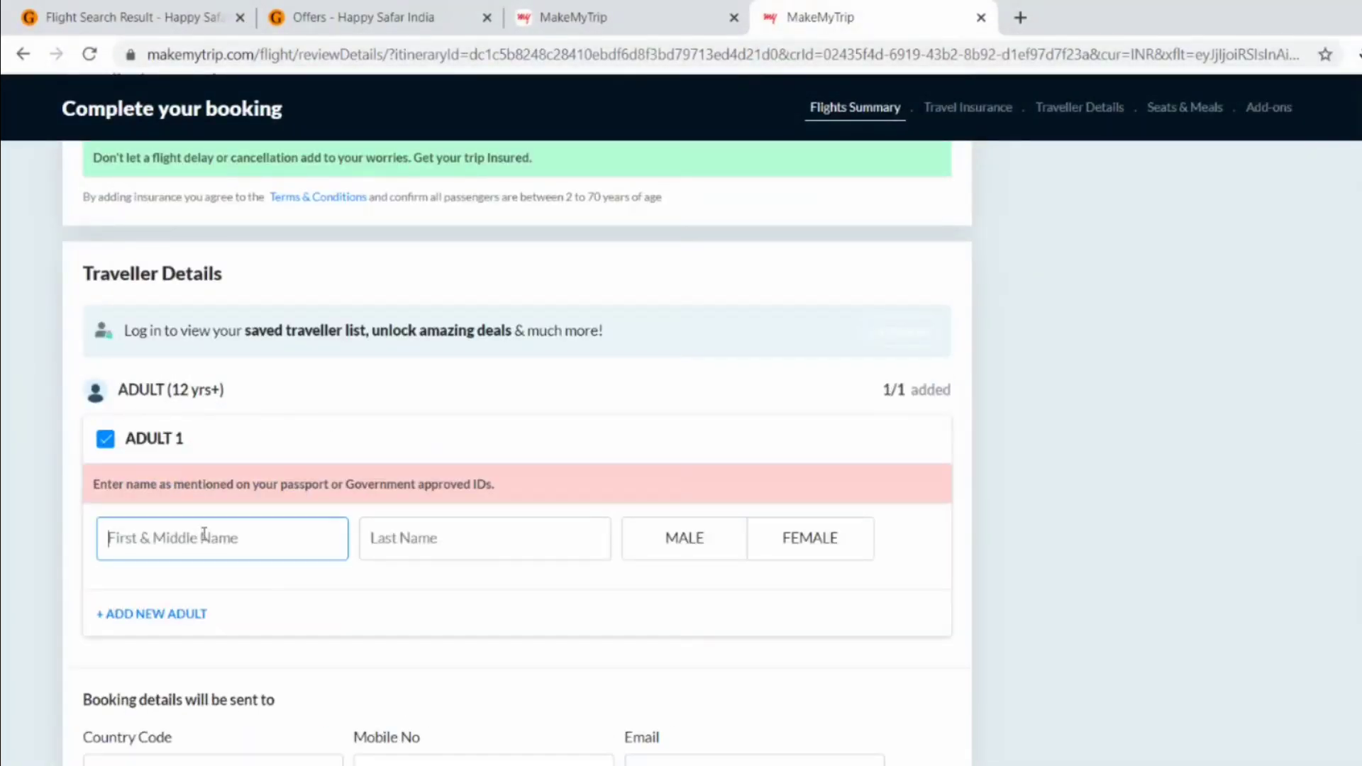
key(Tab)
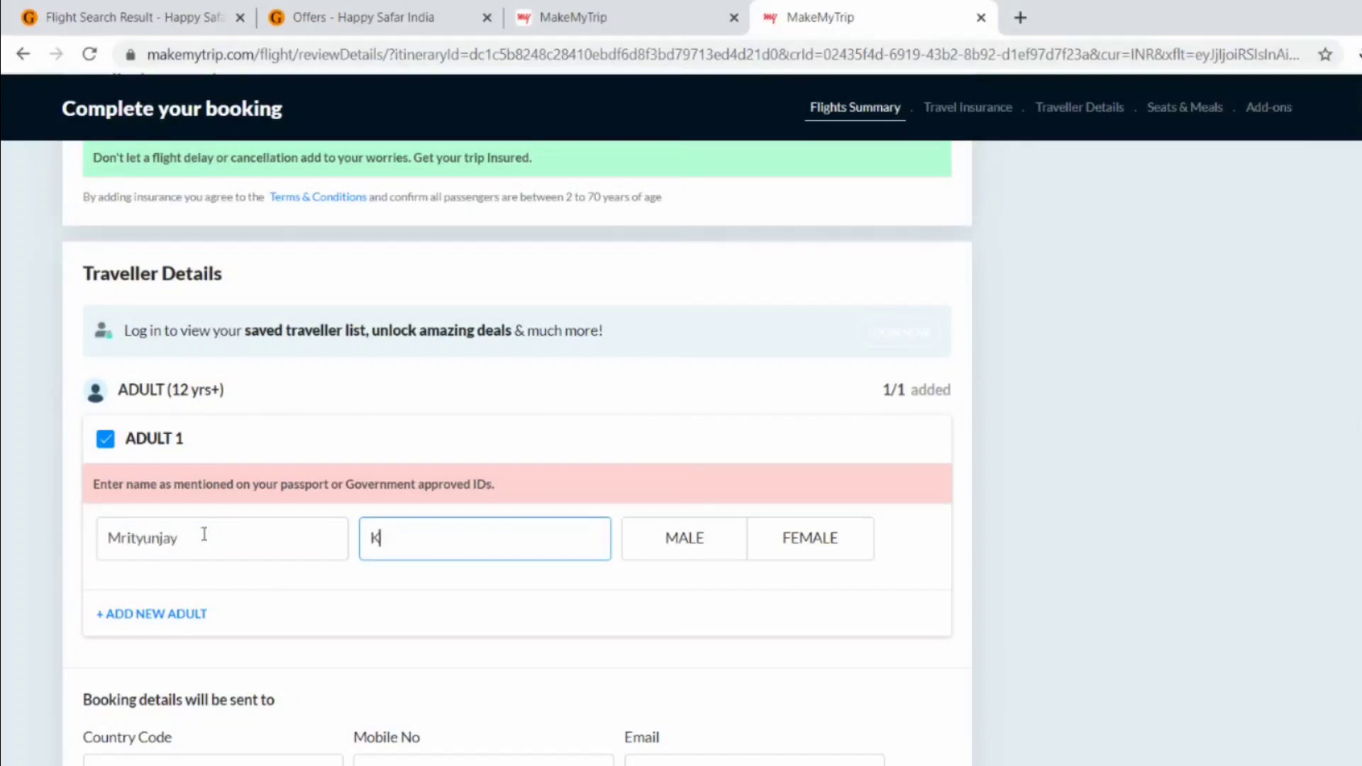
key(Tab)
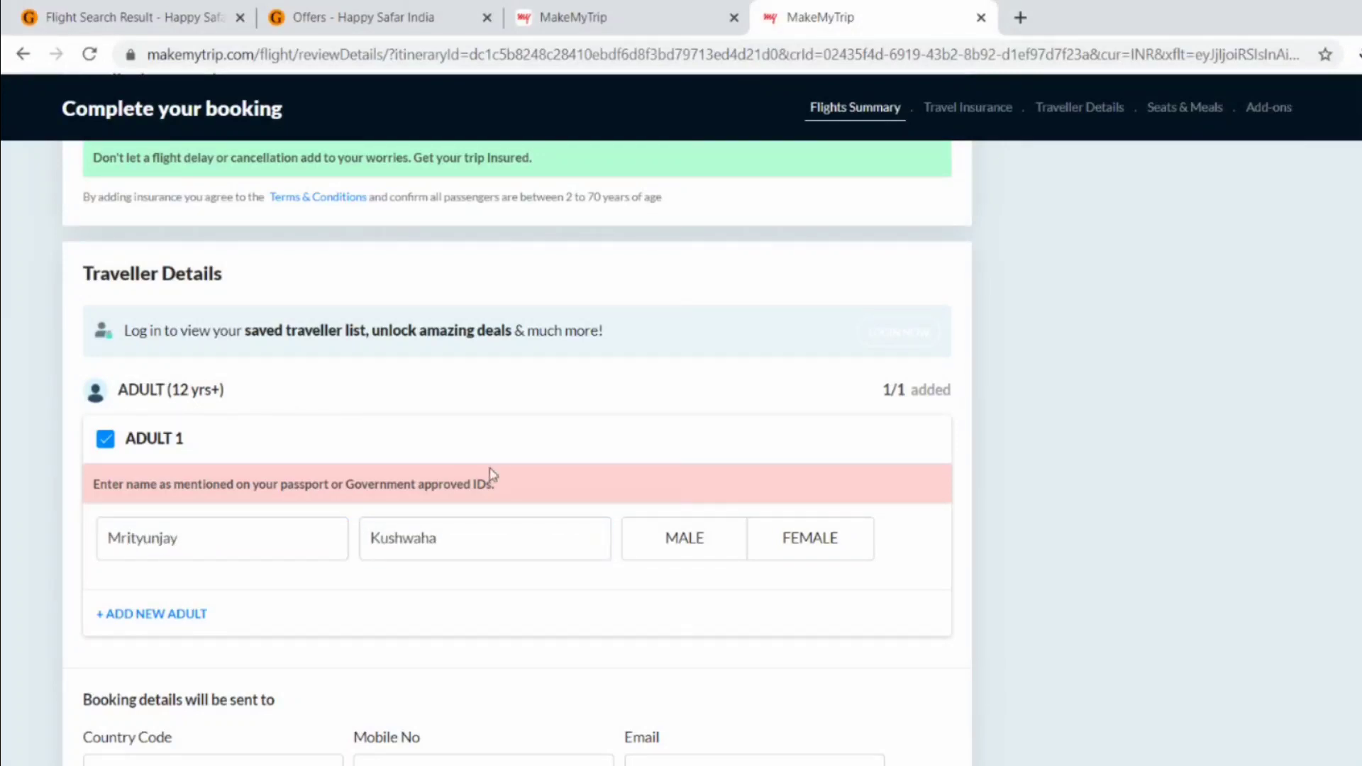
click(685, 539)
- Enter the contact e-mail address and continue to the booking-details confirmation
scroll(688, 546, down, 3)
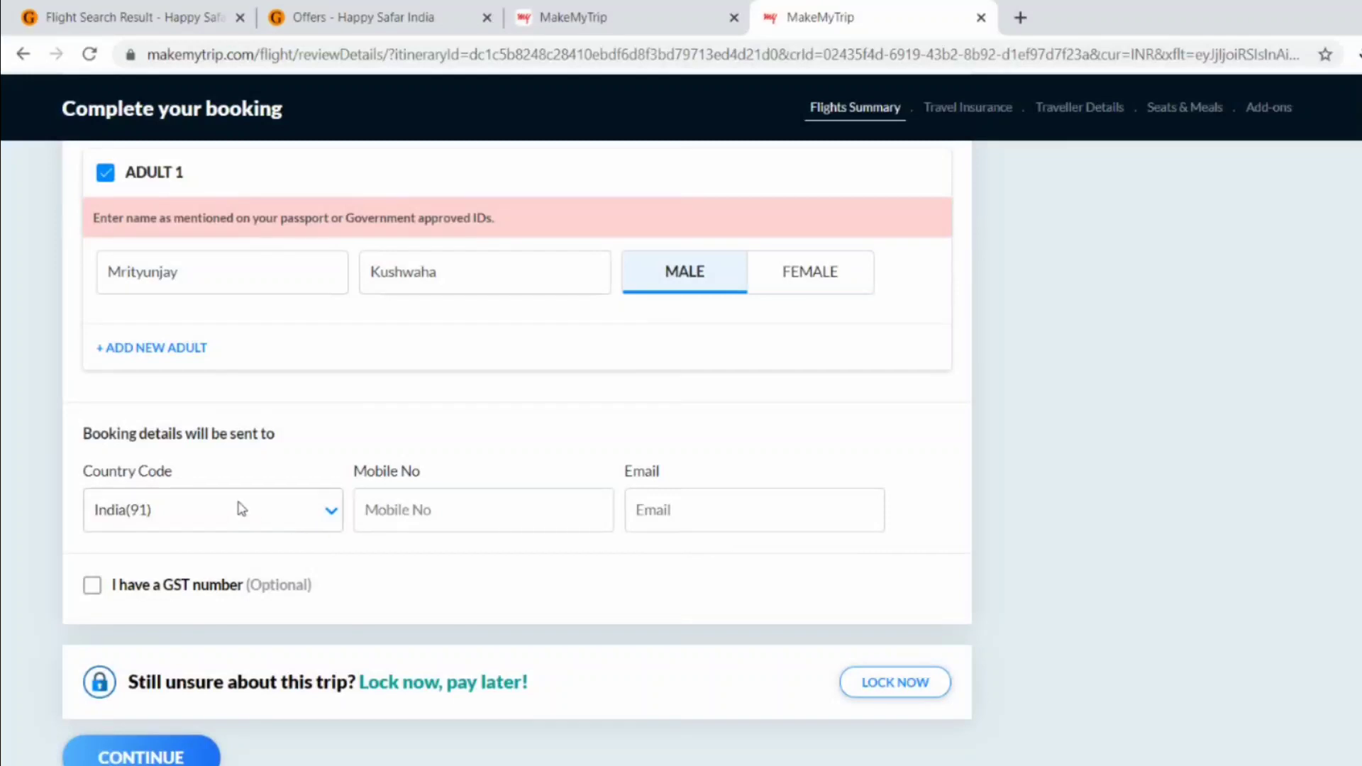
click(421, 511)
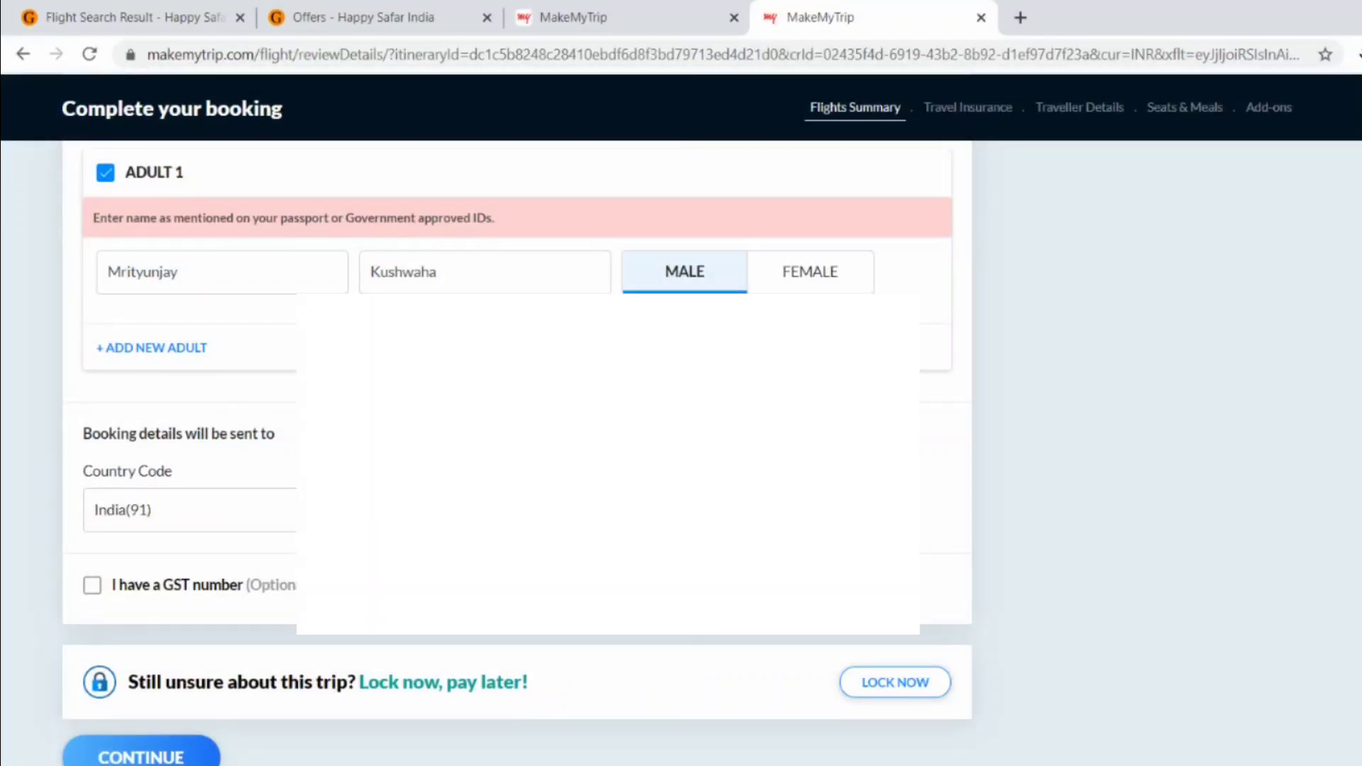
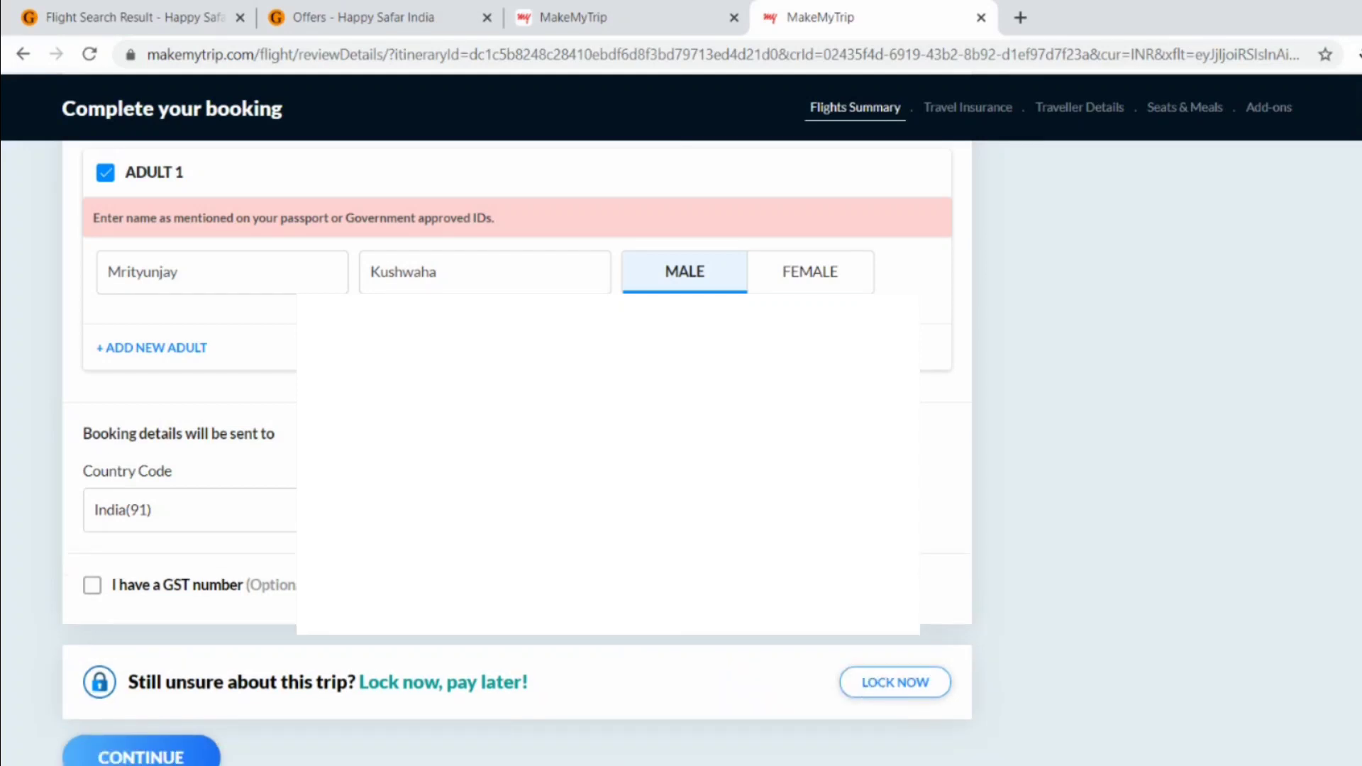
scroll(517, 454, down, 3)
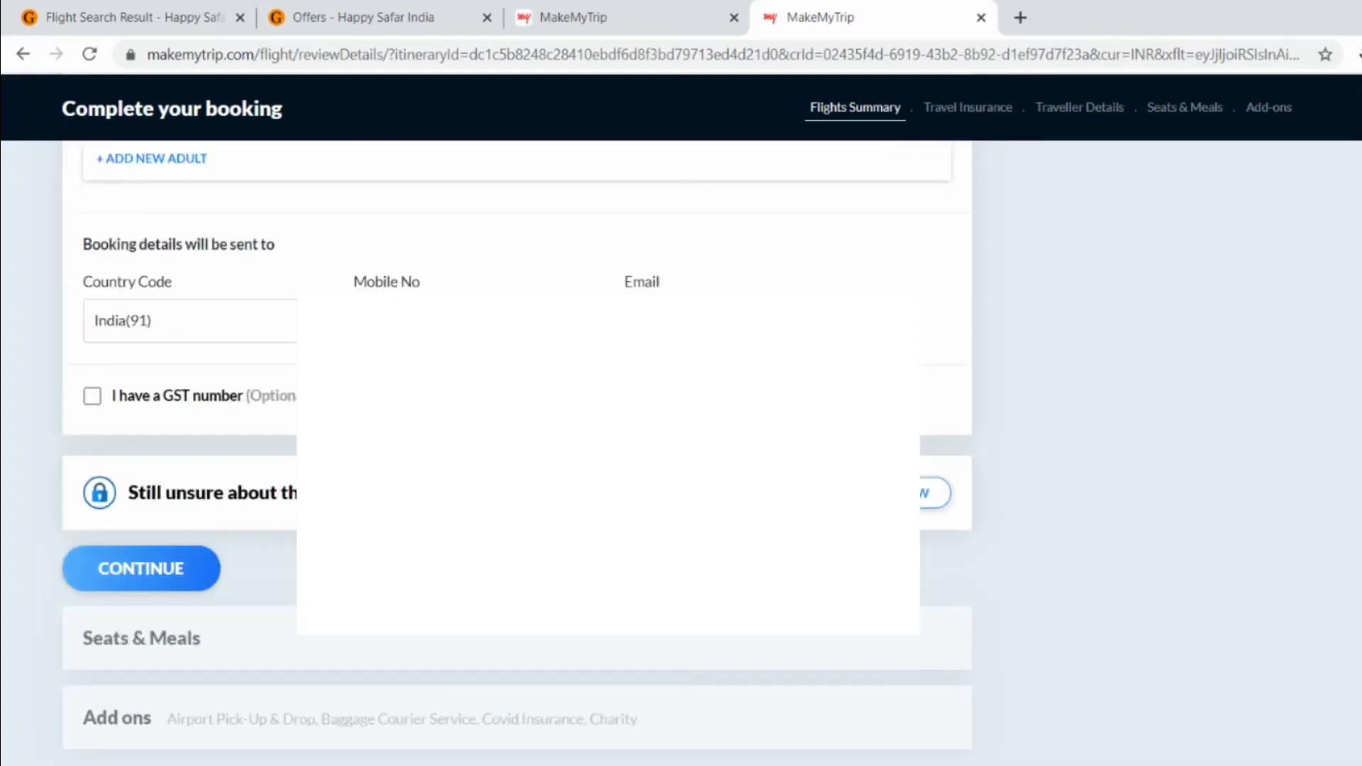
click(169, 568)
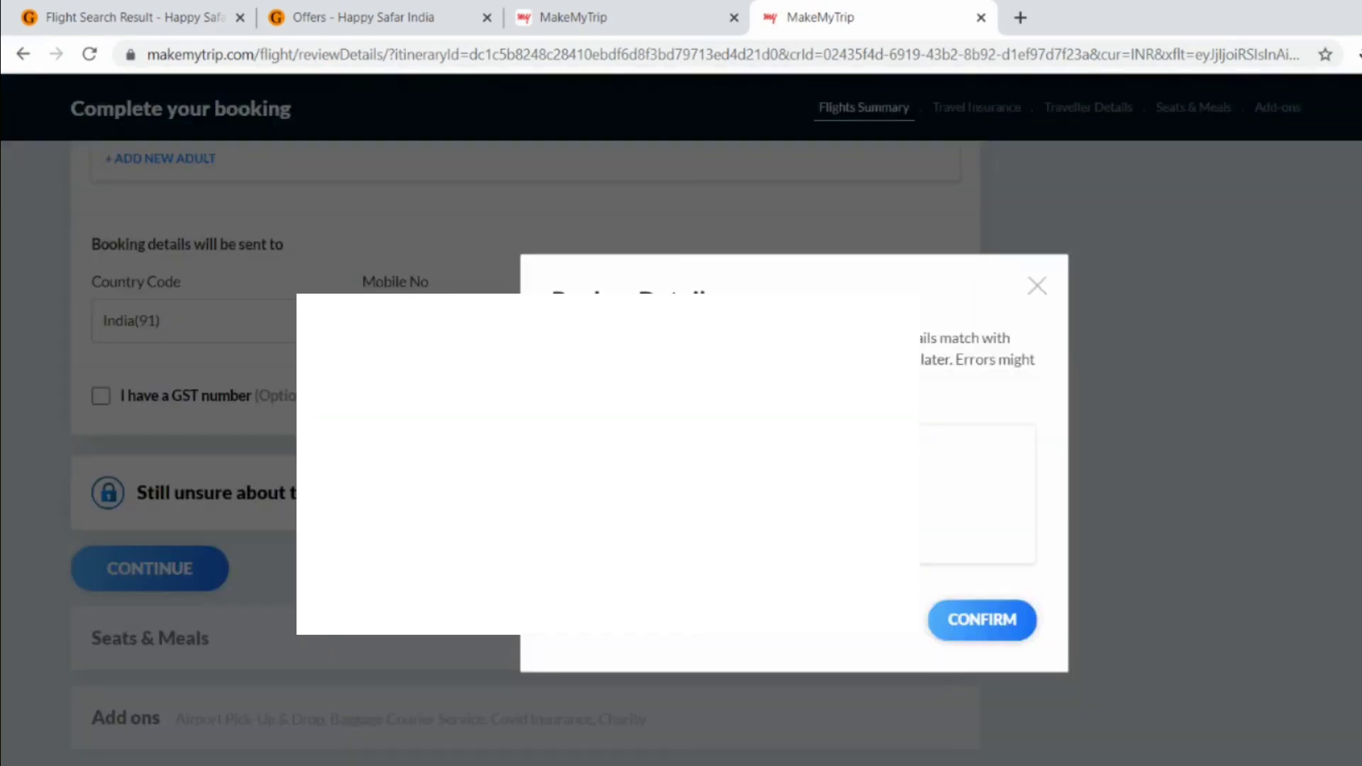
- Confirm booking details, dismiss the web check-in notice, and pick window seat 6F for ₹350
click(991, 623)
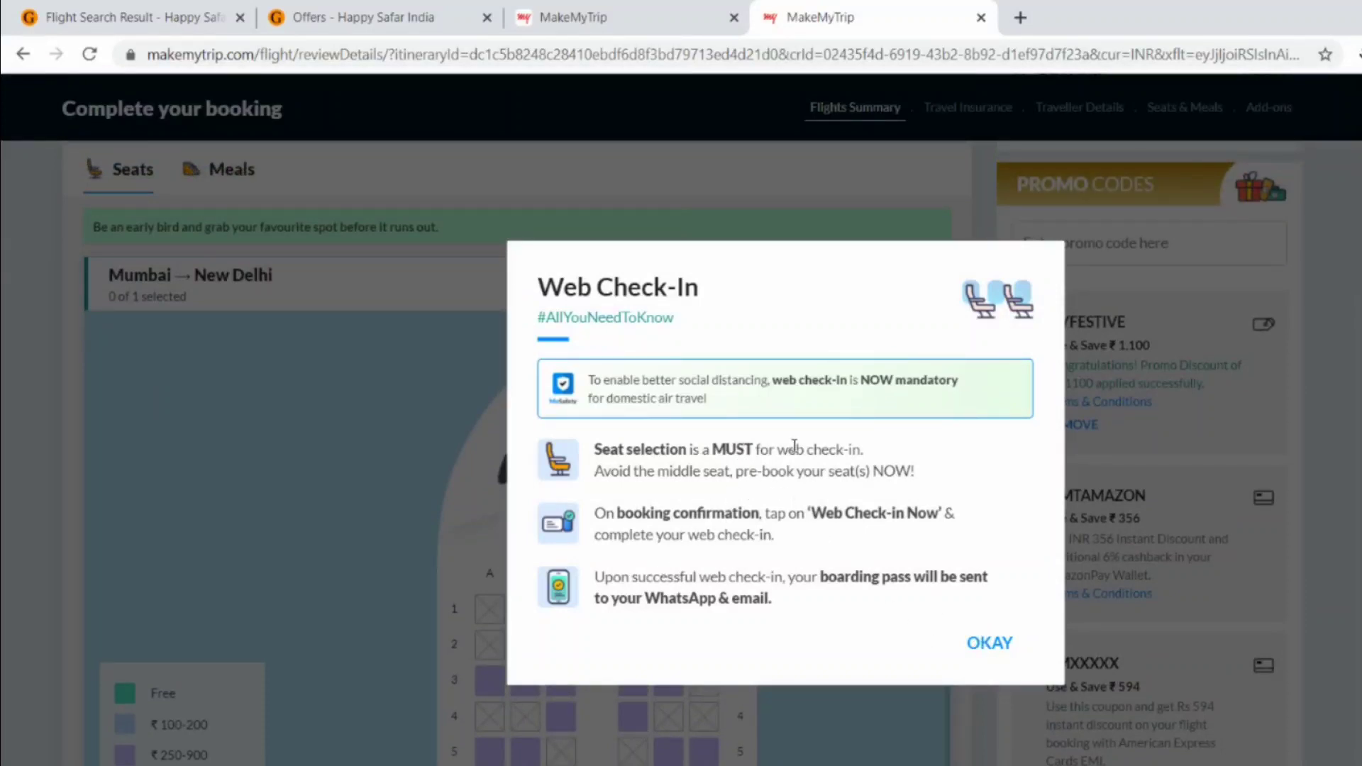
click(1000, 646)
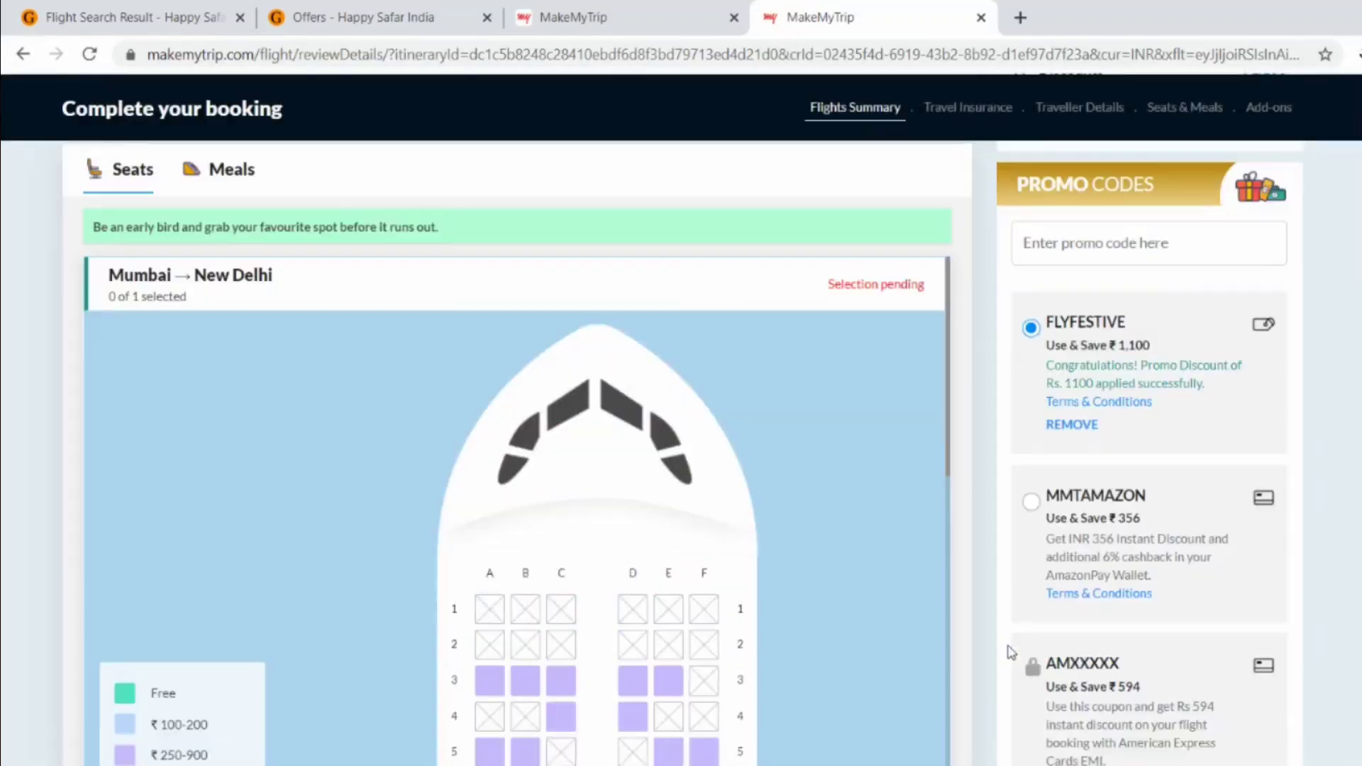
scroll(620, 608, down, 3)
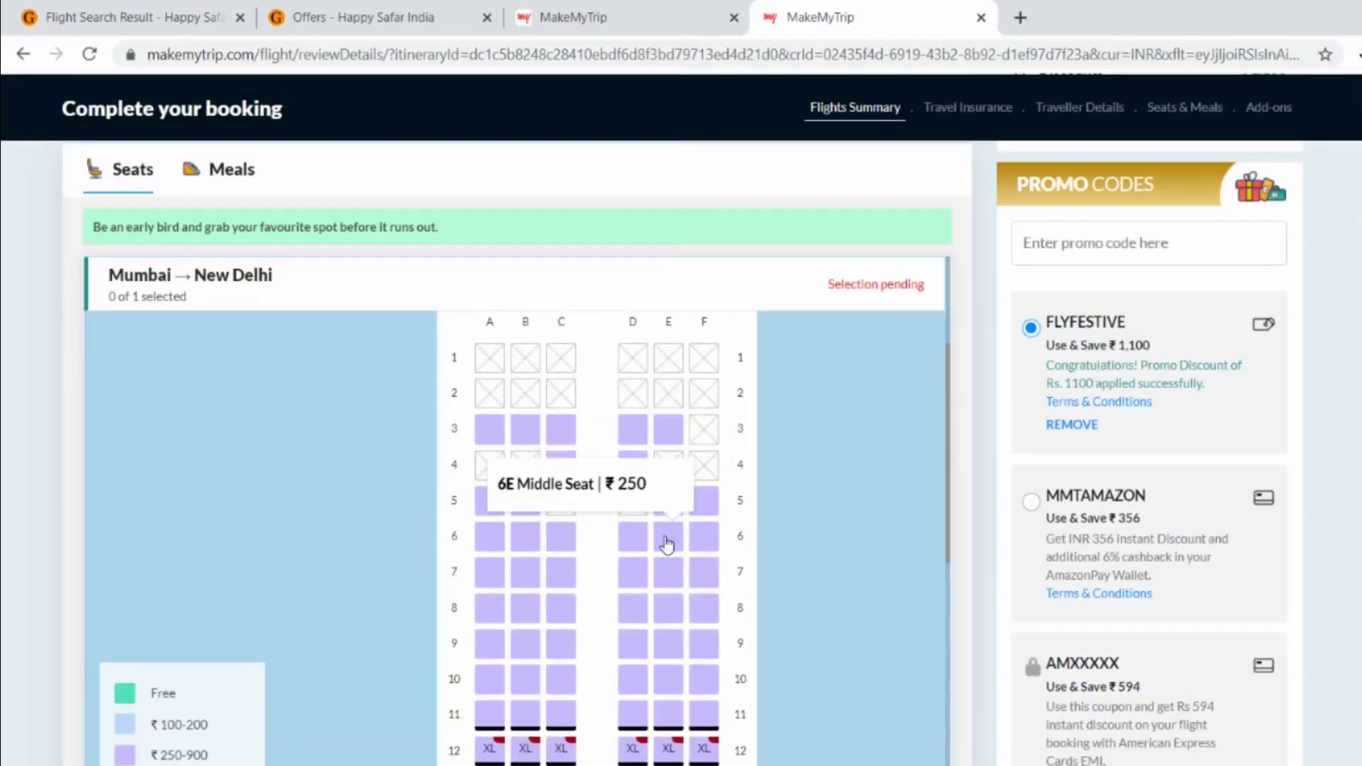
click(696, 538)
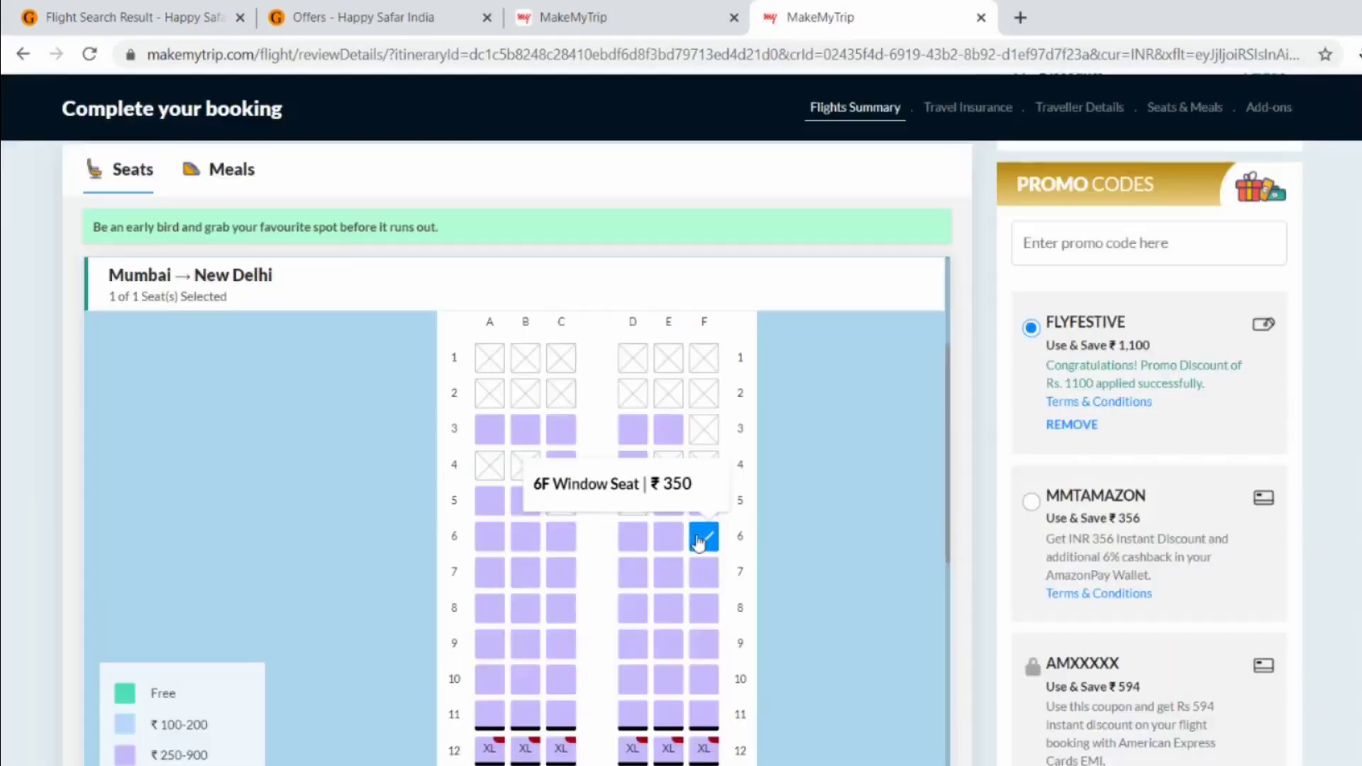
scroll(854, 589, down, 5)
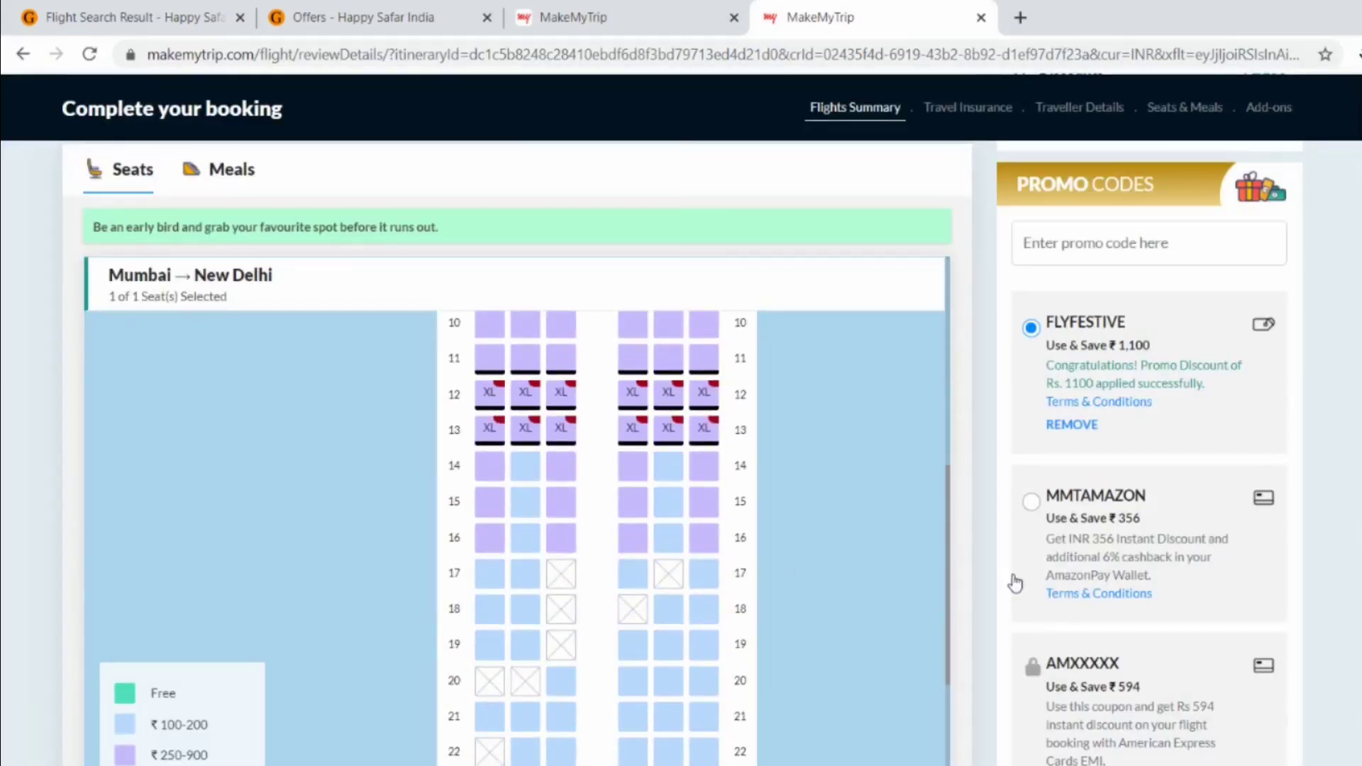
scroll(1013, 578, down, 4)
scroll(1014, 581, up, 7)
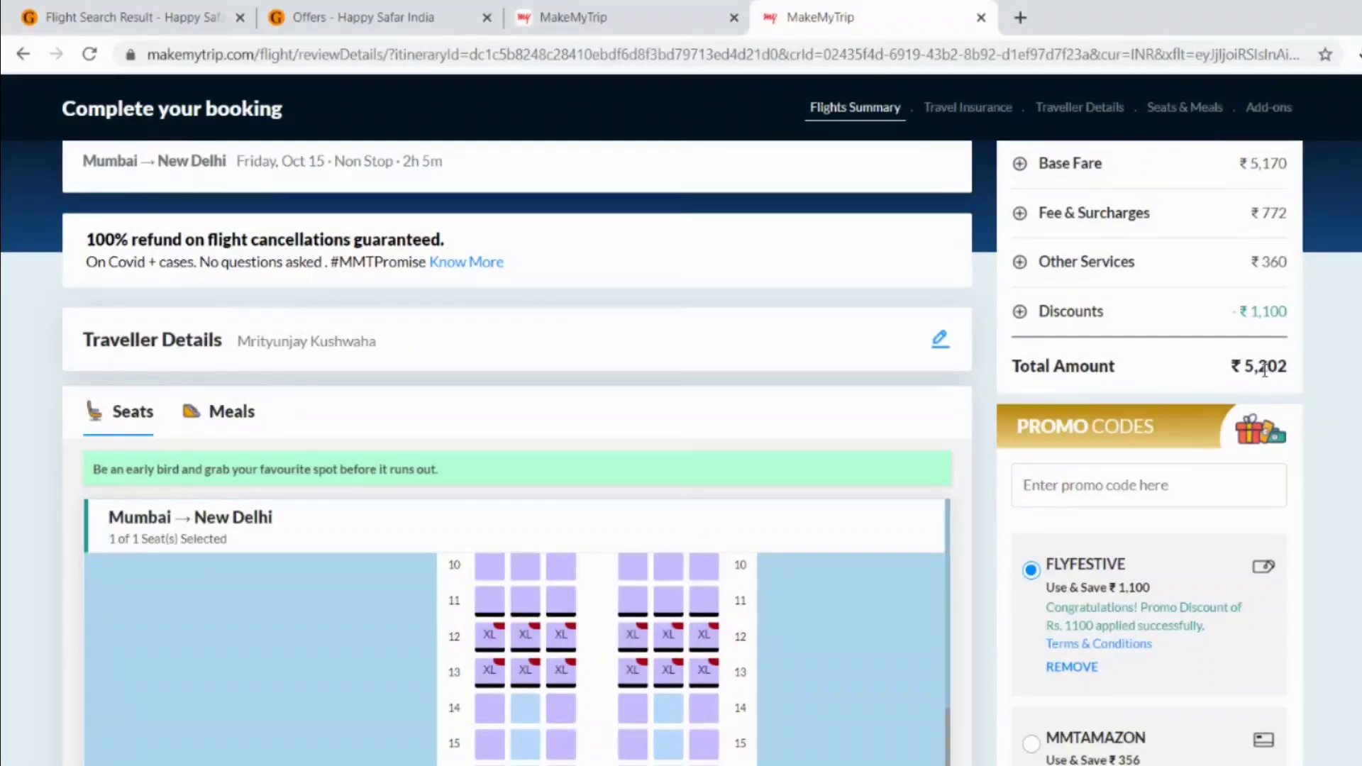
scroll(989, 463, down, 7)
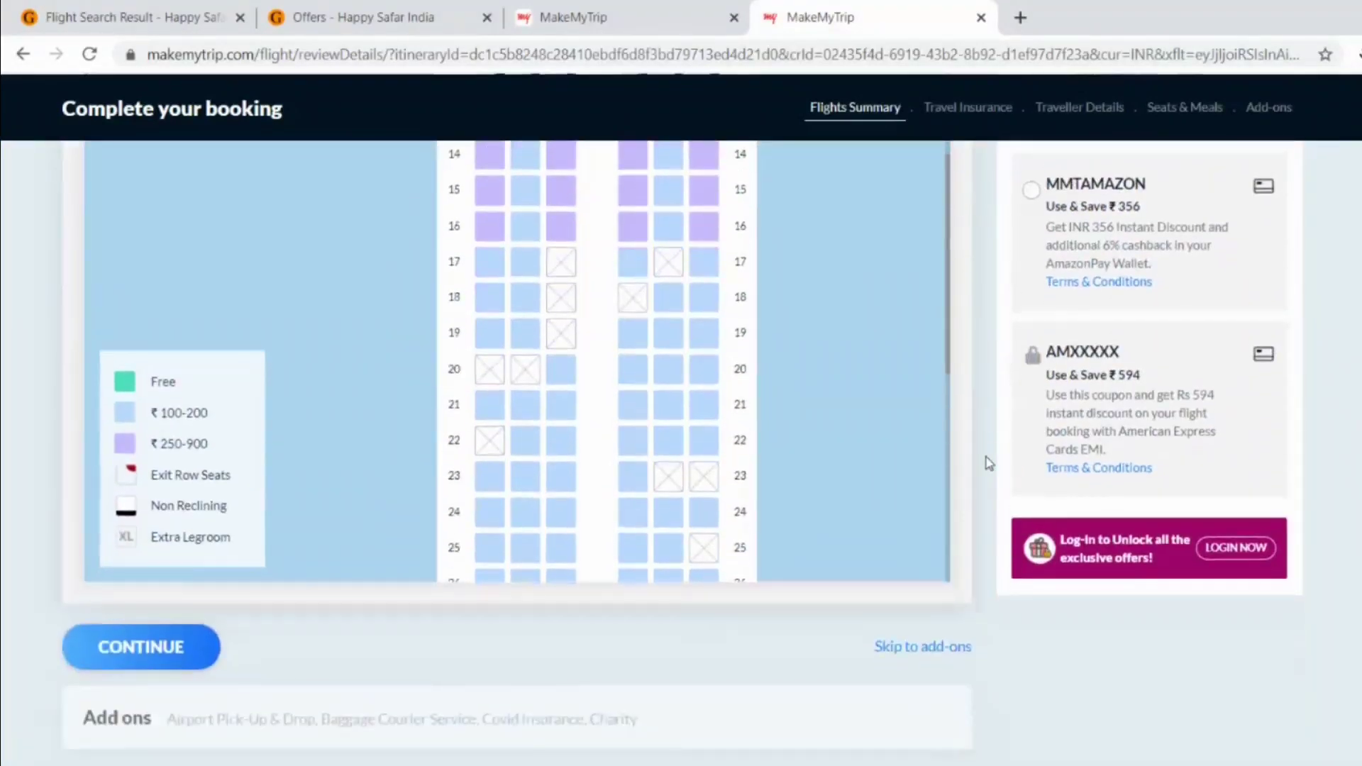
- Continue past seat selection and skip the suggested add-ons
click(132, 645)
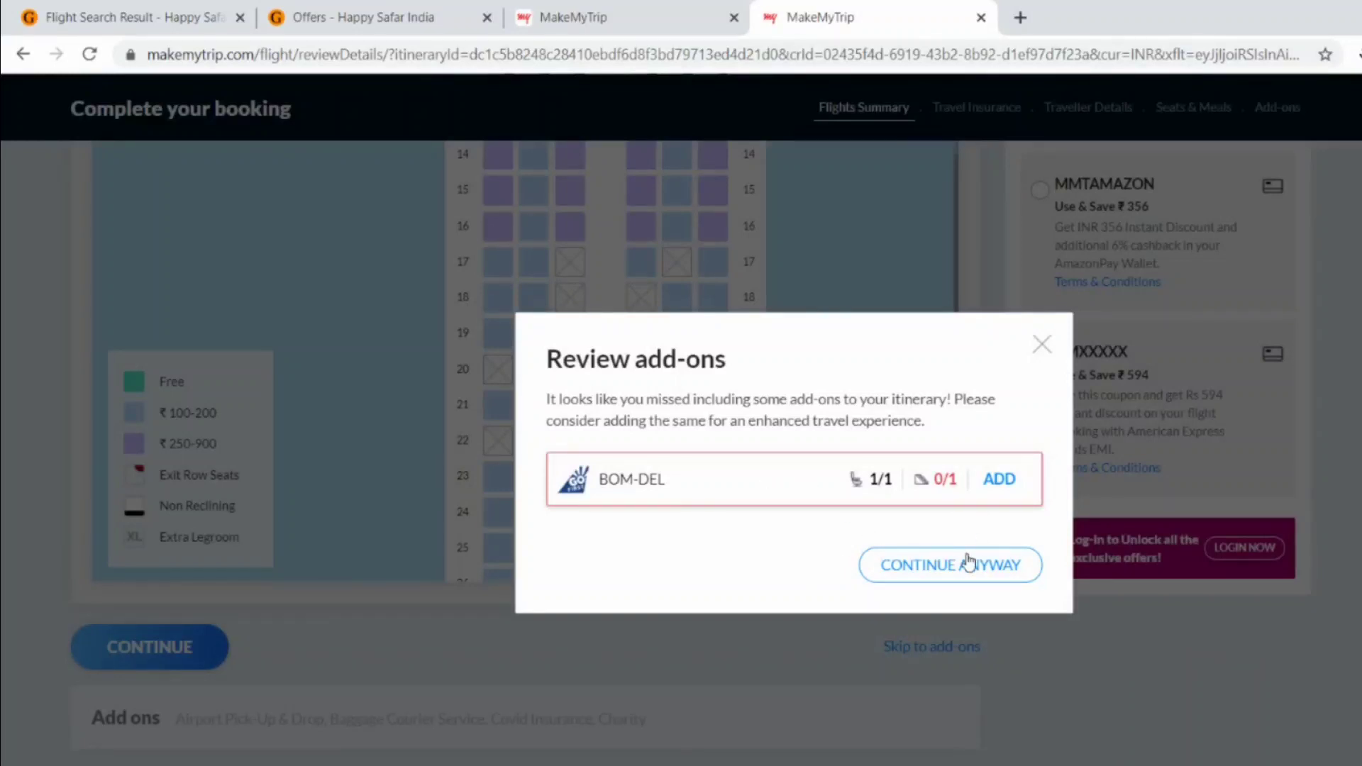
click(946, 567)
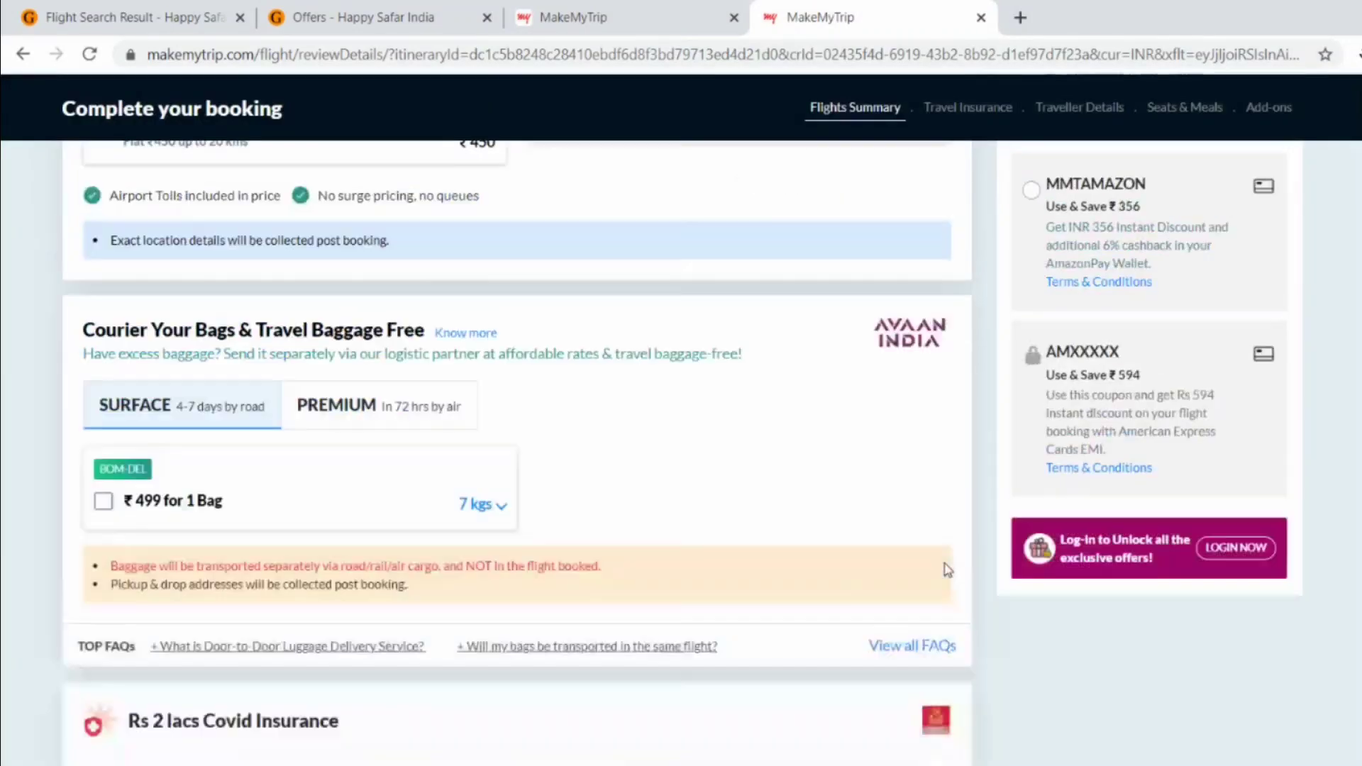
scroll(947, 569, up, 6)
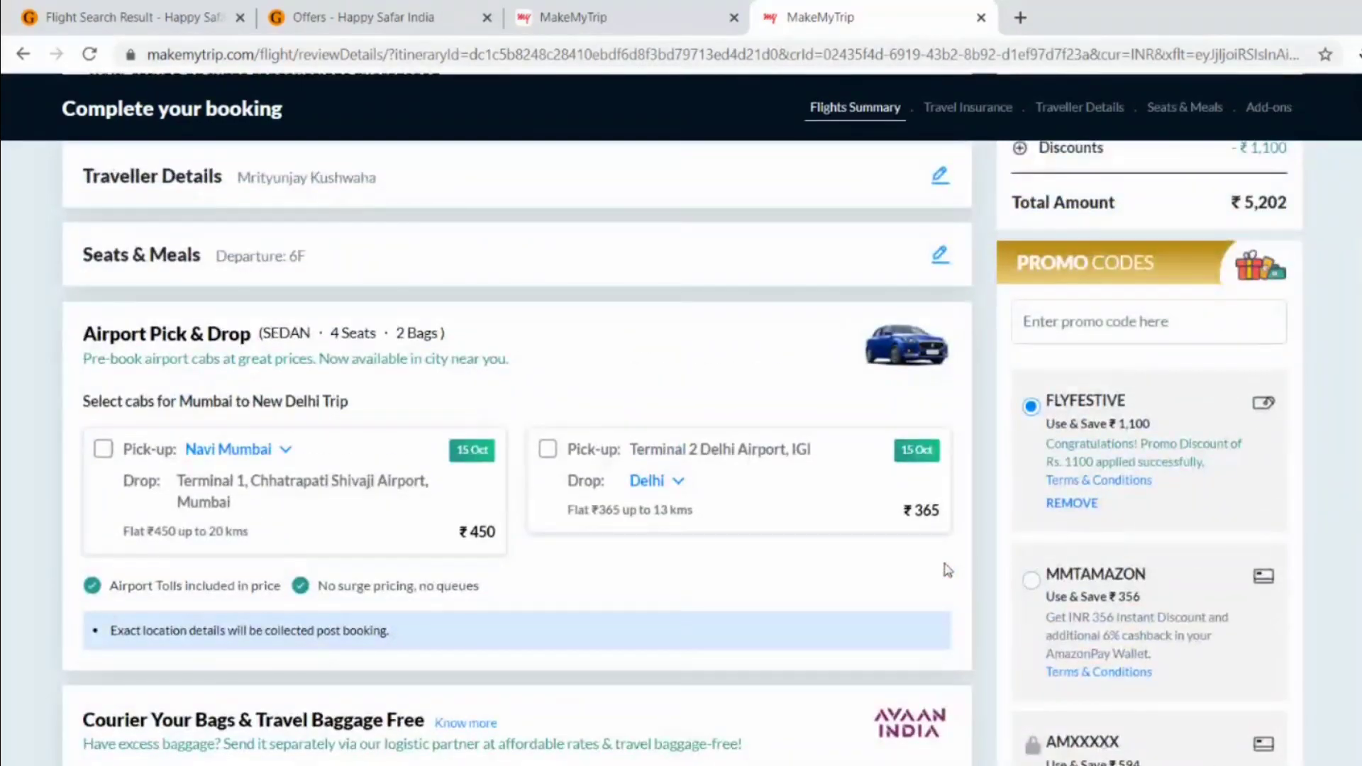
scroll(947, 570, down, 9)
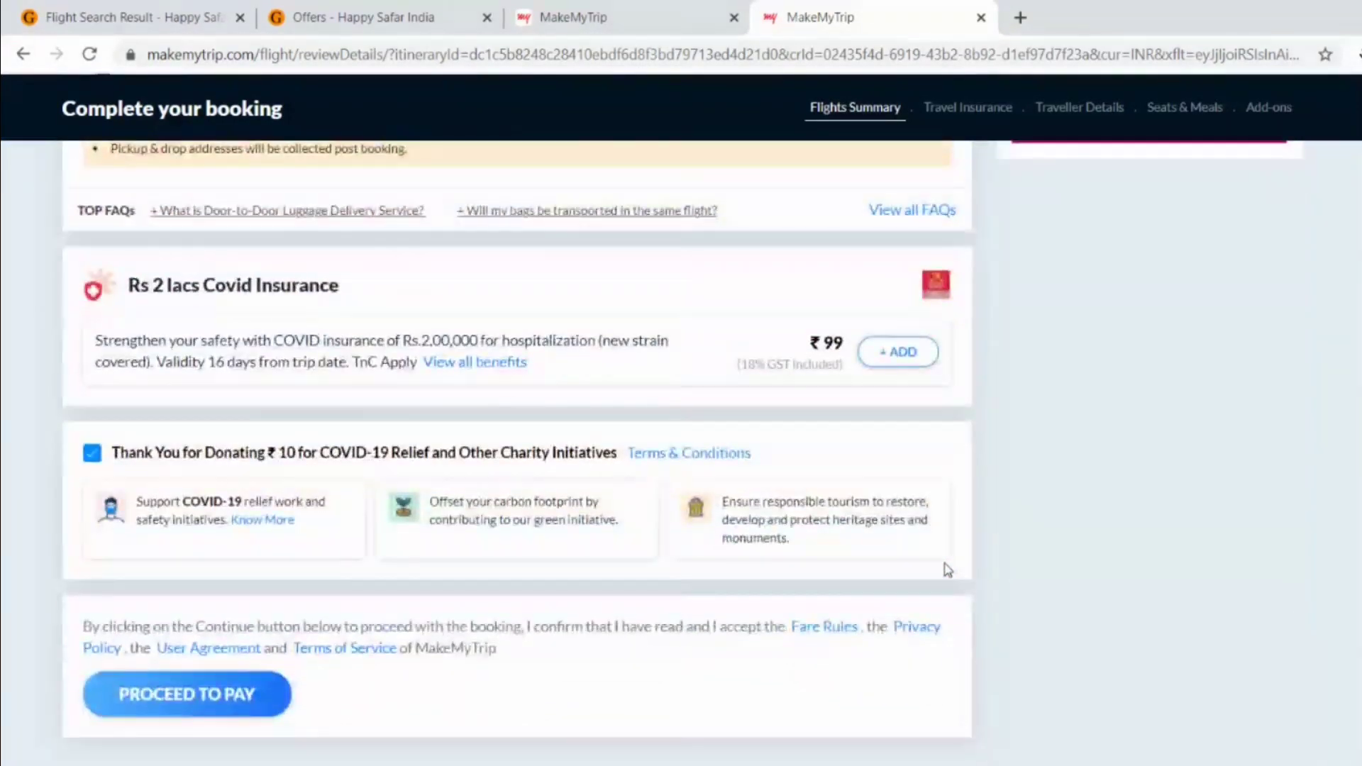
scroll(948, 570, up, 3)
scroll(948, 570, up, 1)
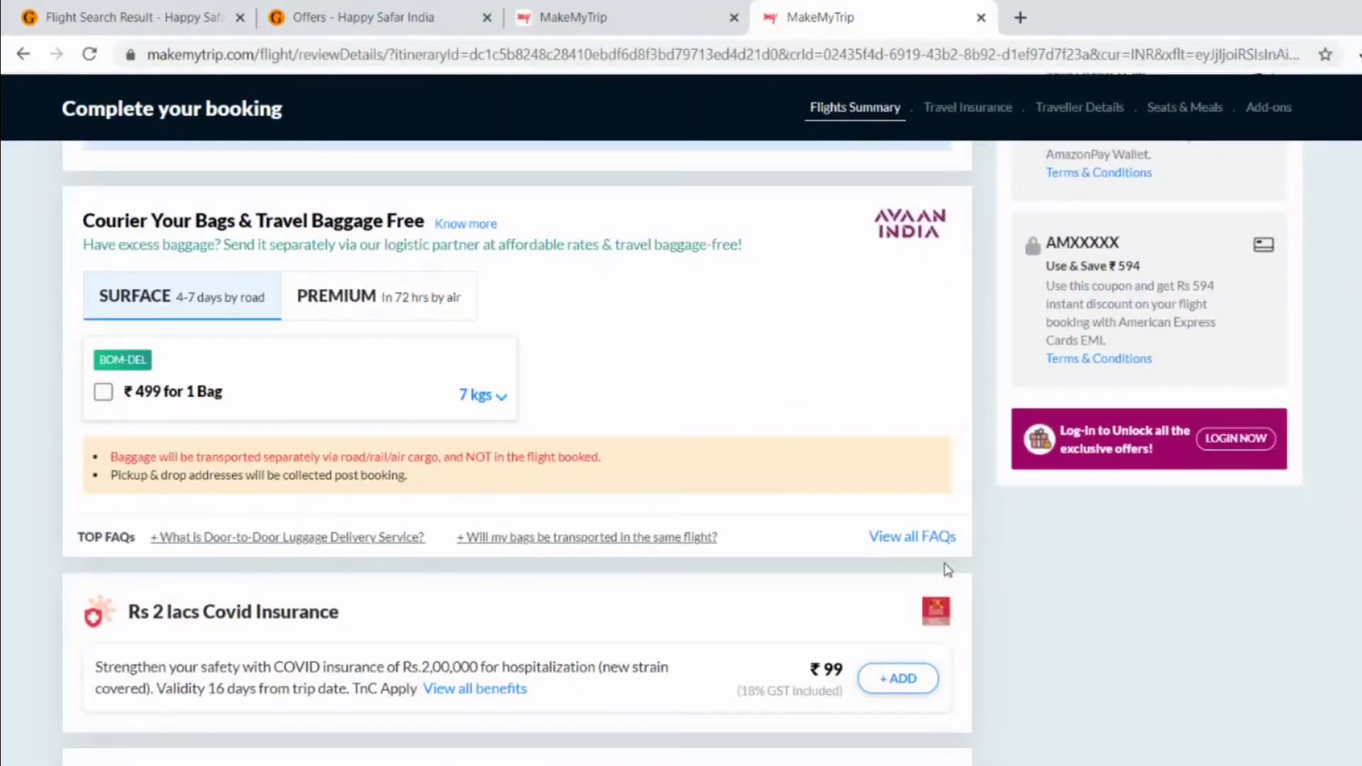
scroll(505, 369, up, 7)
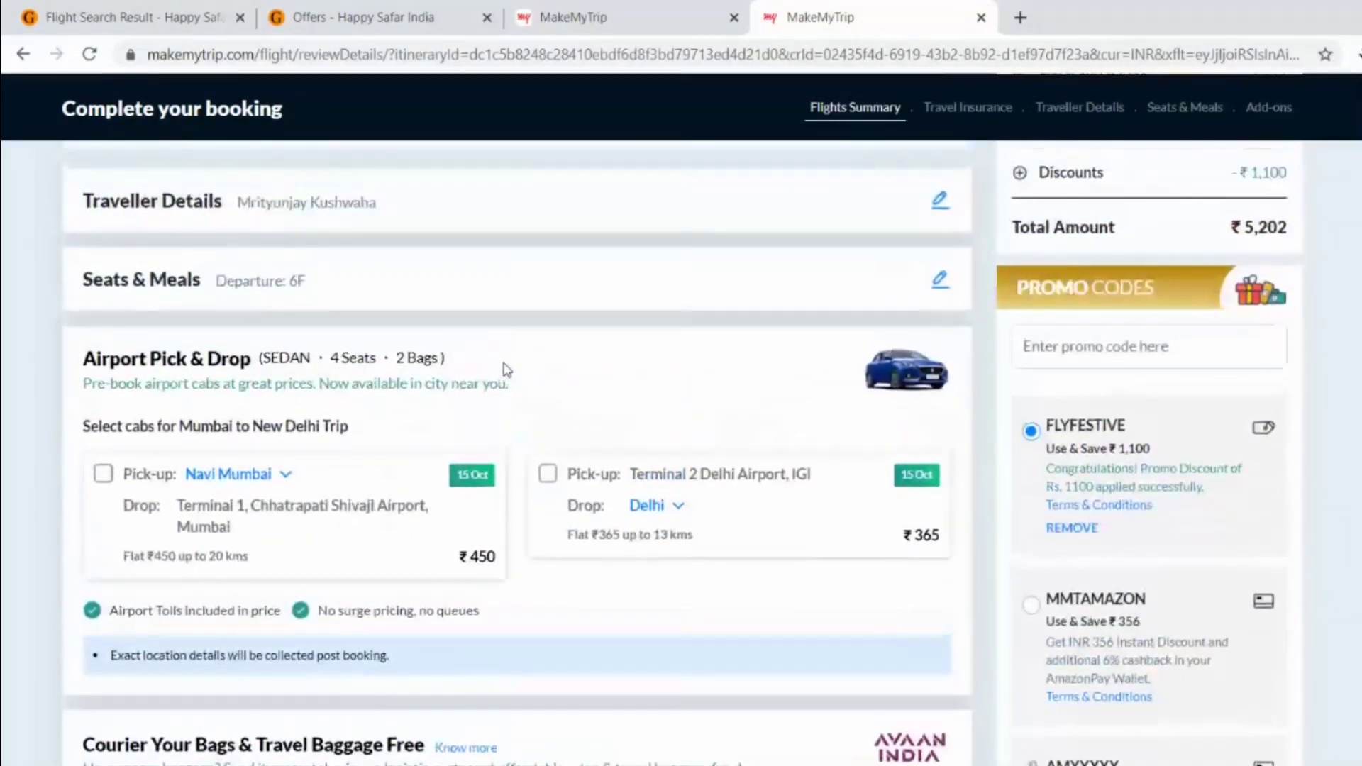
scroll(505, 370, up, 2)
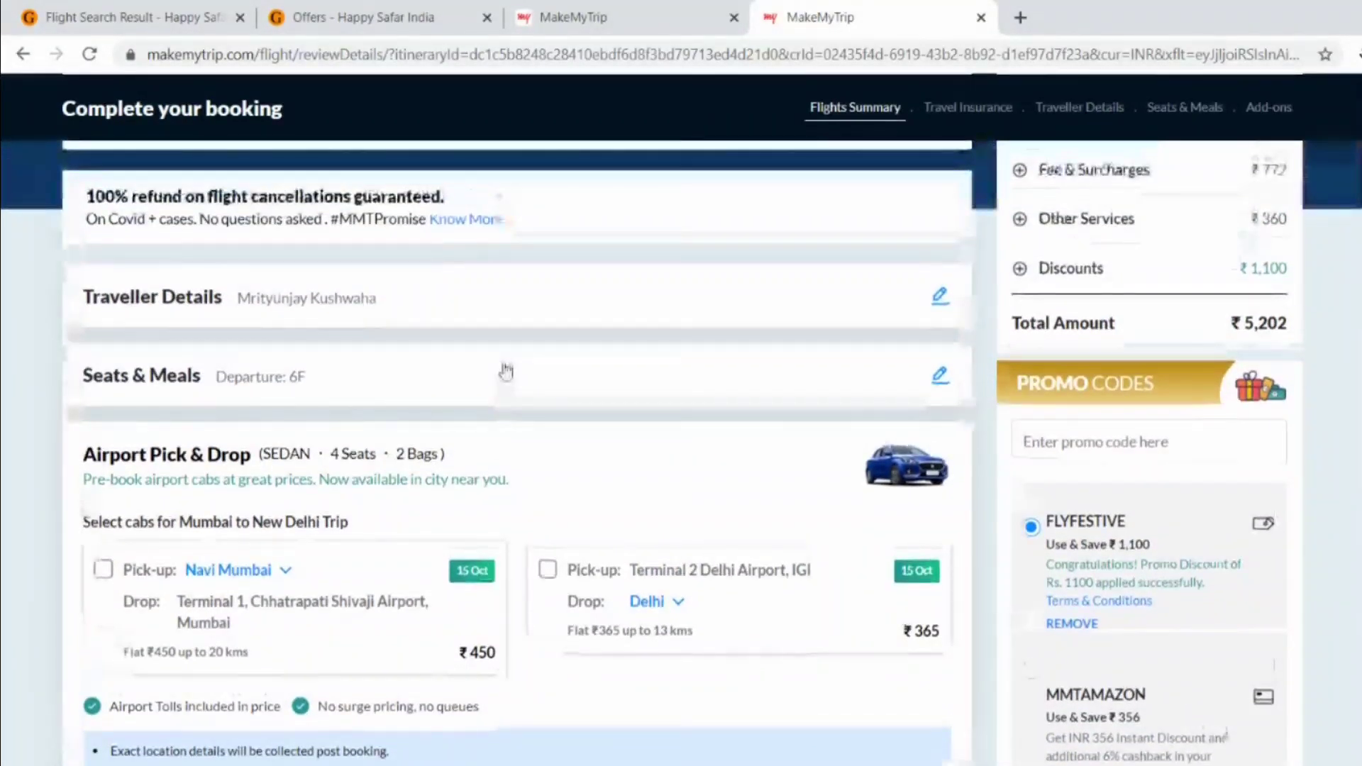
- Proceed to payment and mark the ₹5,501 Total Due
scroll(505, 371, down, 5)
scroll(505, 371, down, 8)
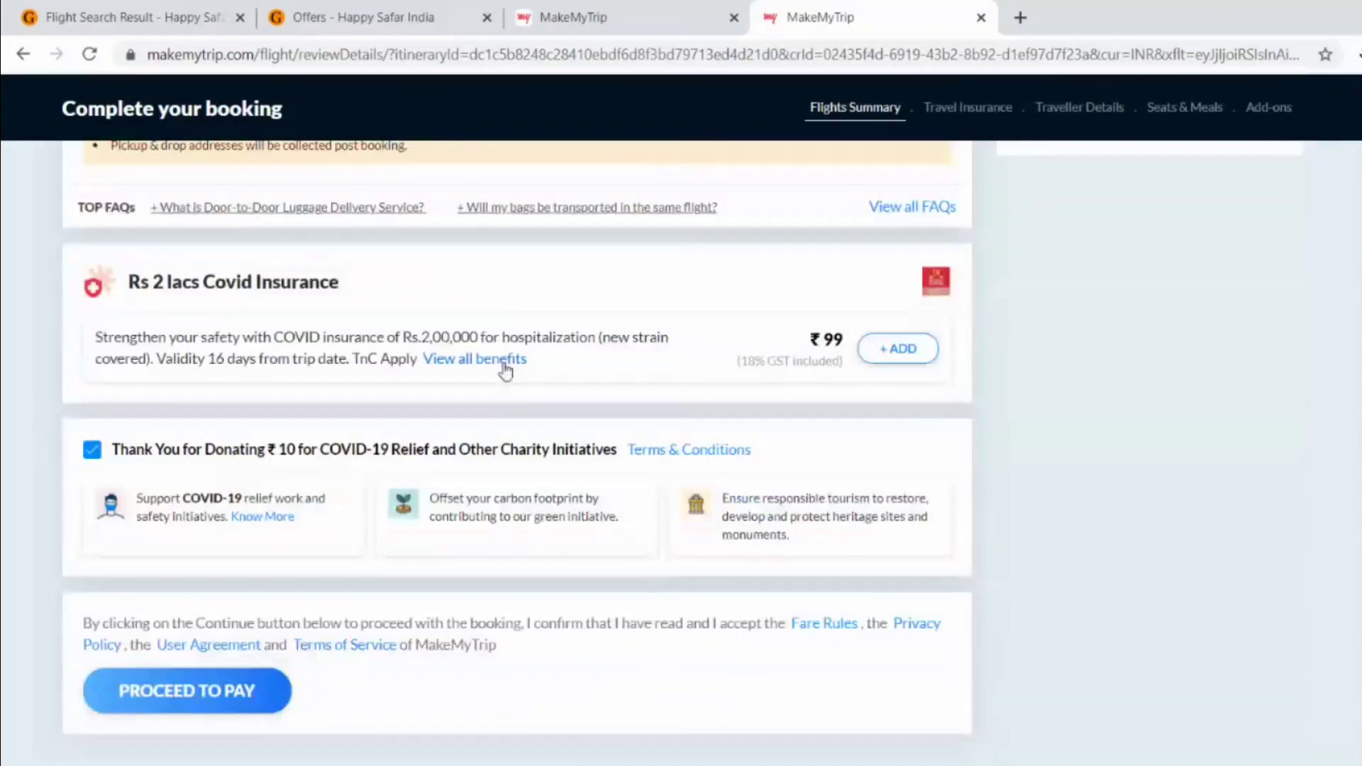
click(181, 694)
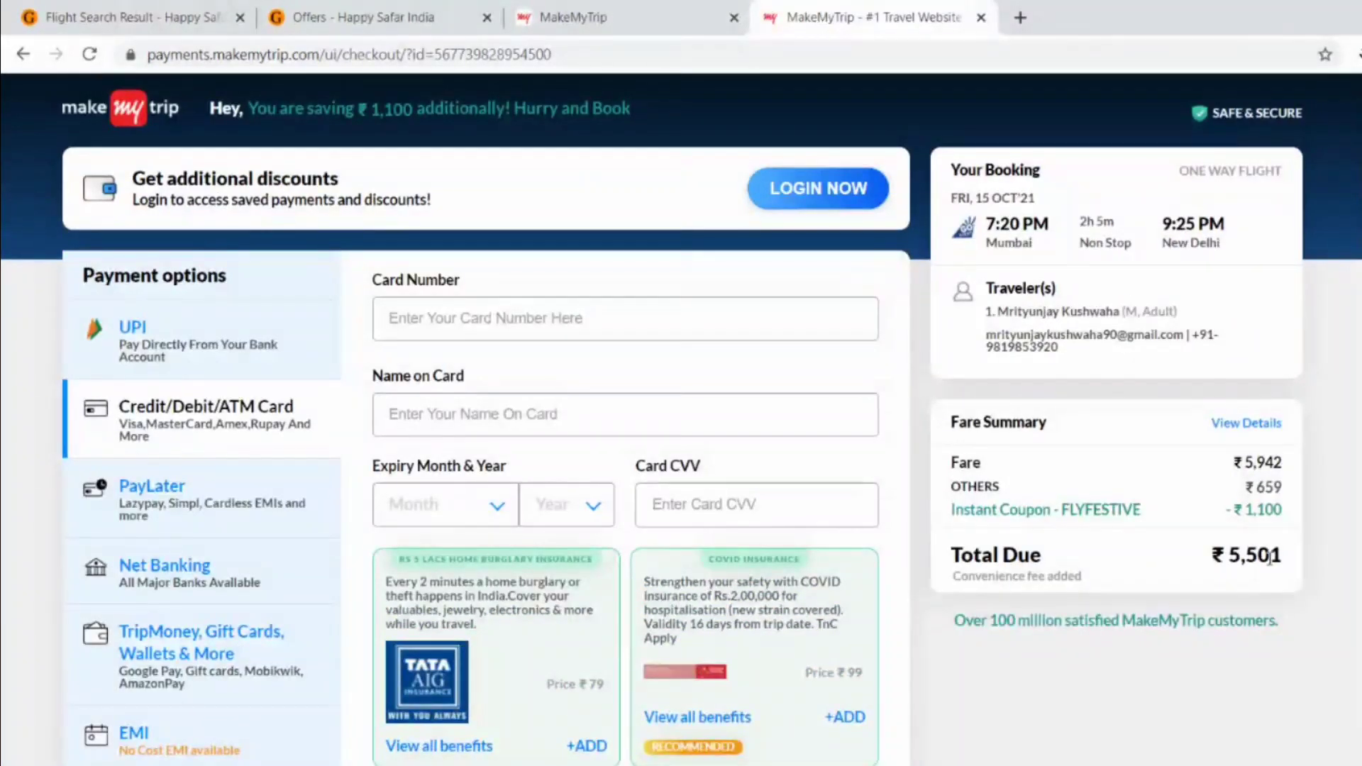
double_click(1264, 565)
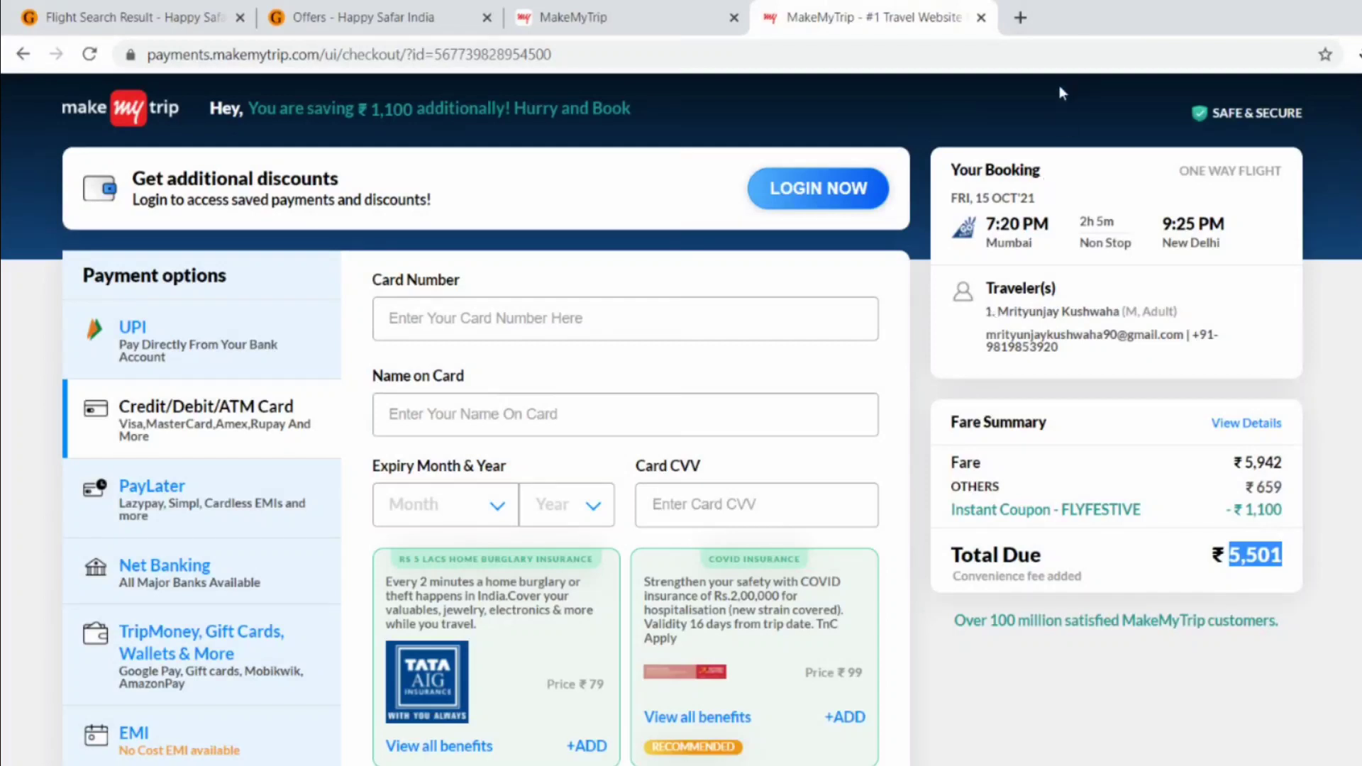
- Search Google for 'easy trip' in a new tab
click(1020, 17)
text(eas)
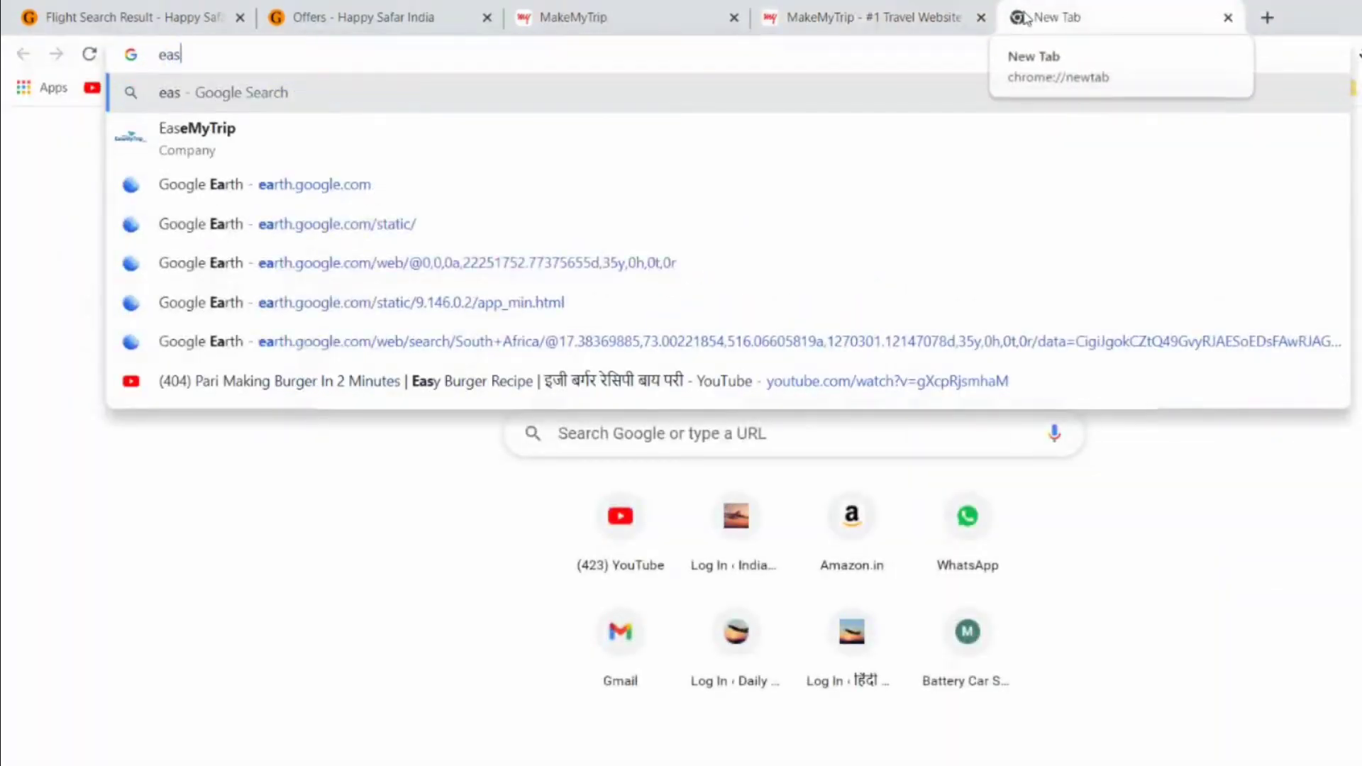
text(y)
key(Down)
key(Down)
key(Return)
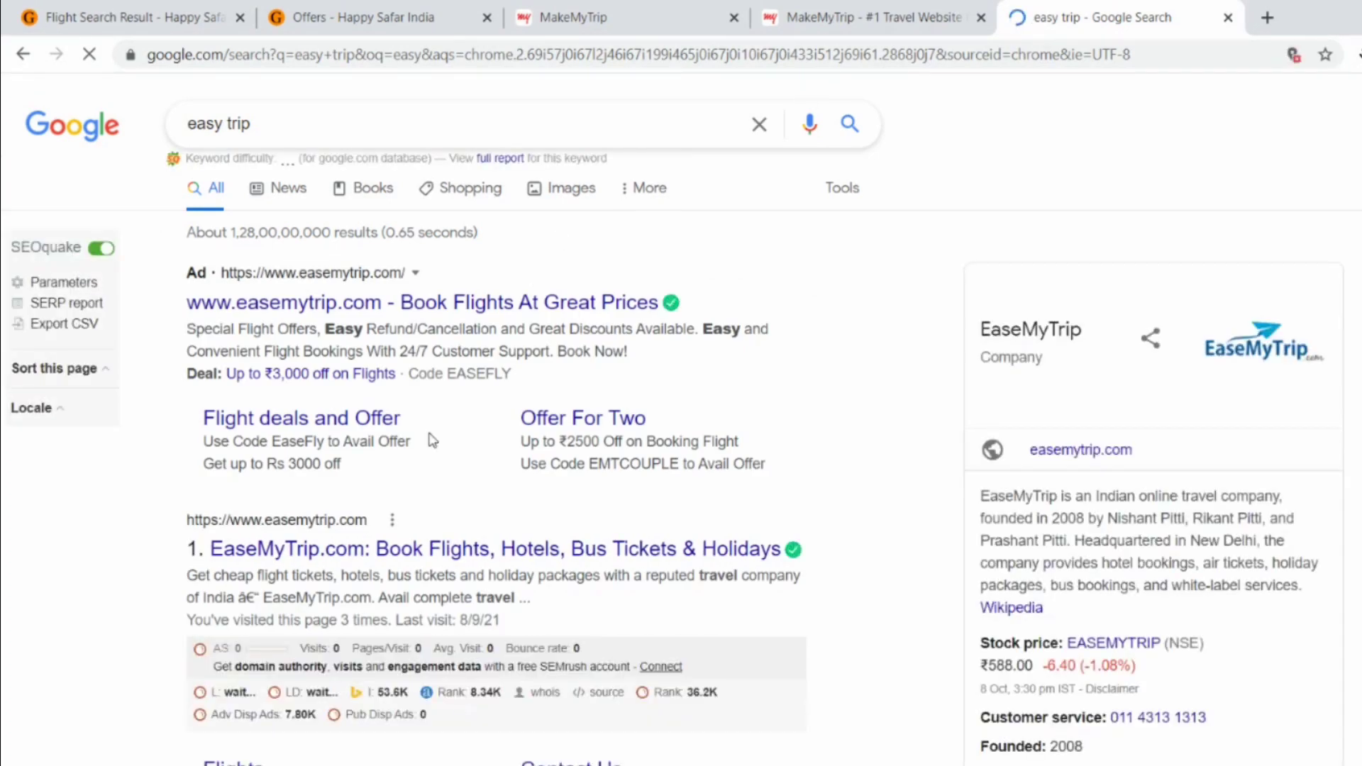
- On easemytrip.com, swap the route to Mumbai→Delhi and book the 15 Oct 19:20 Go First flight
click(405, 546)
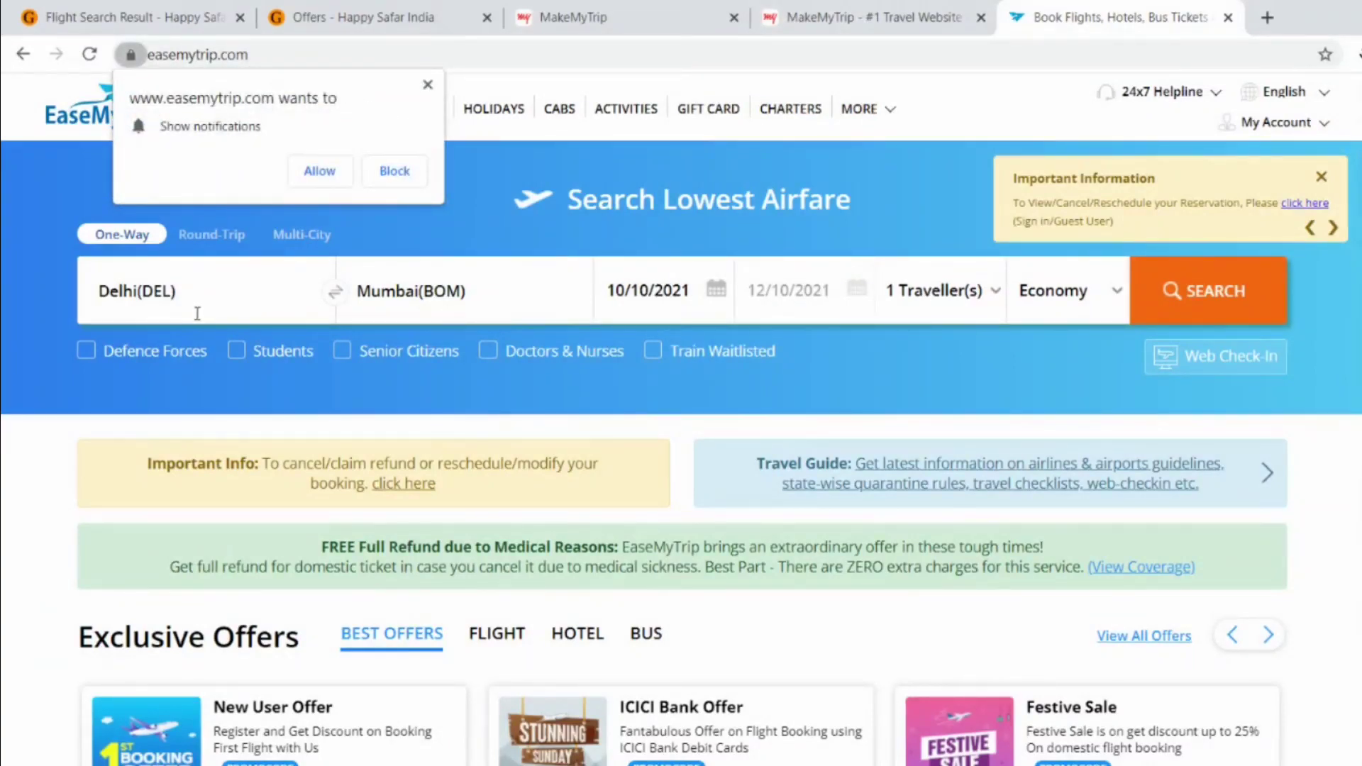
click(337, 296)
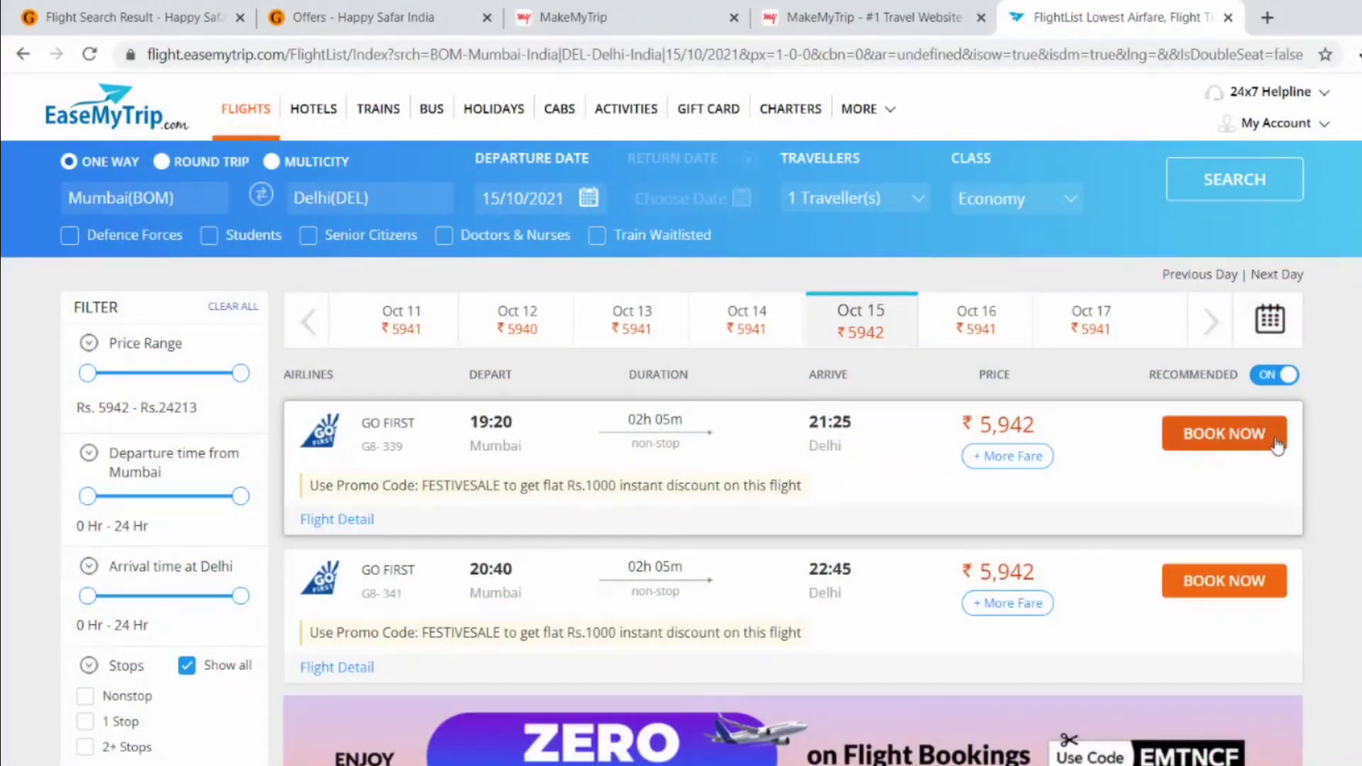
click(1252, 438)
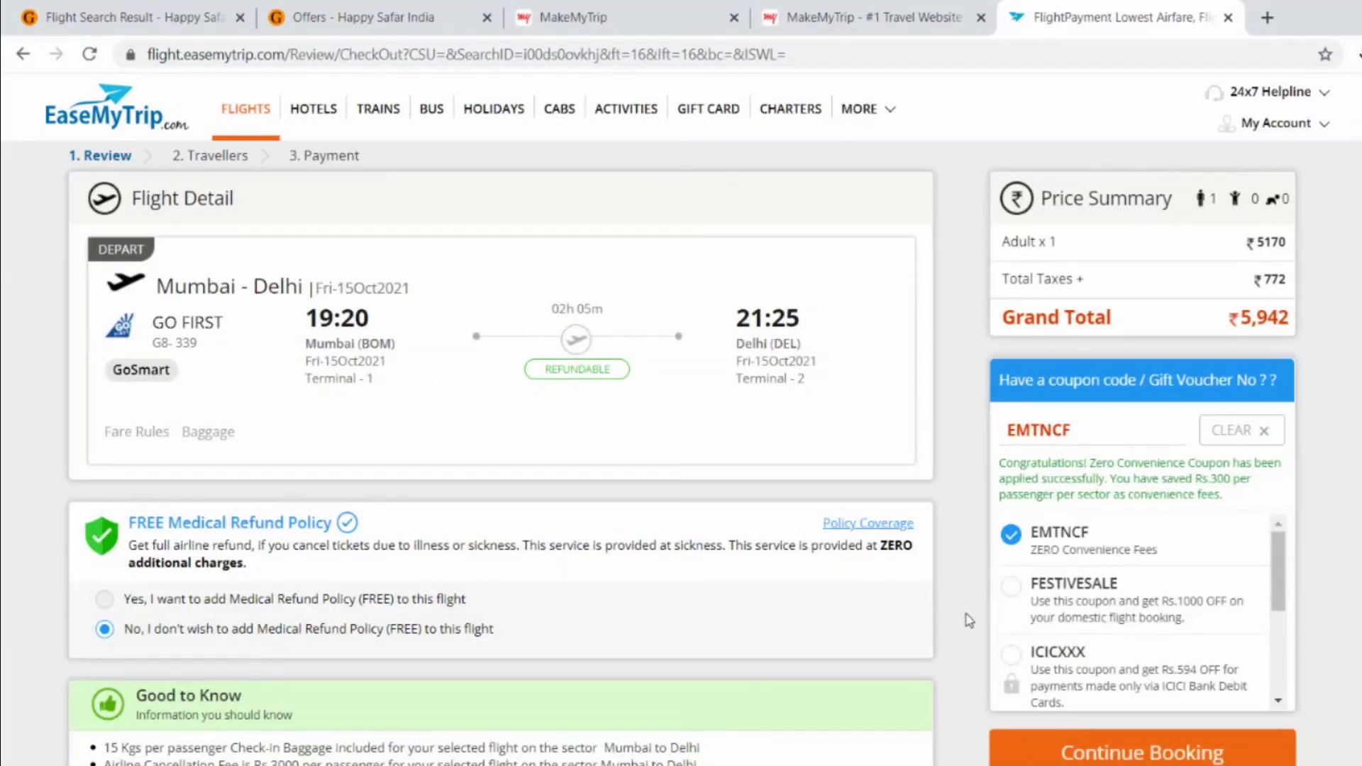
- Apply the FESTIVESALE coupon for ₹1,000 off the EaseMyTrip fare
scroll(969, 621, down, 4)
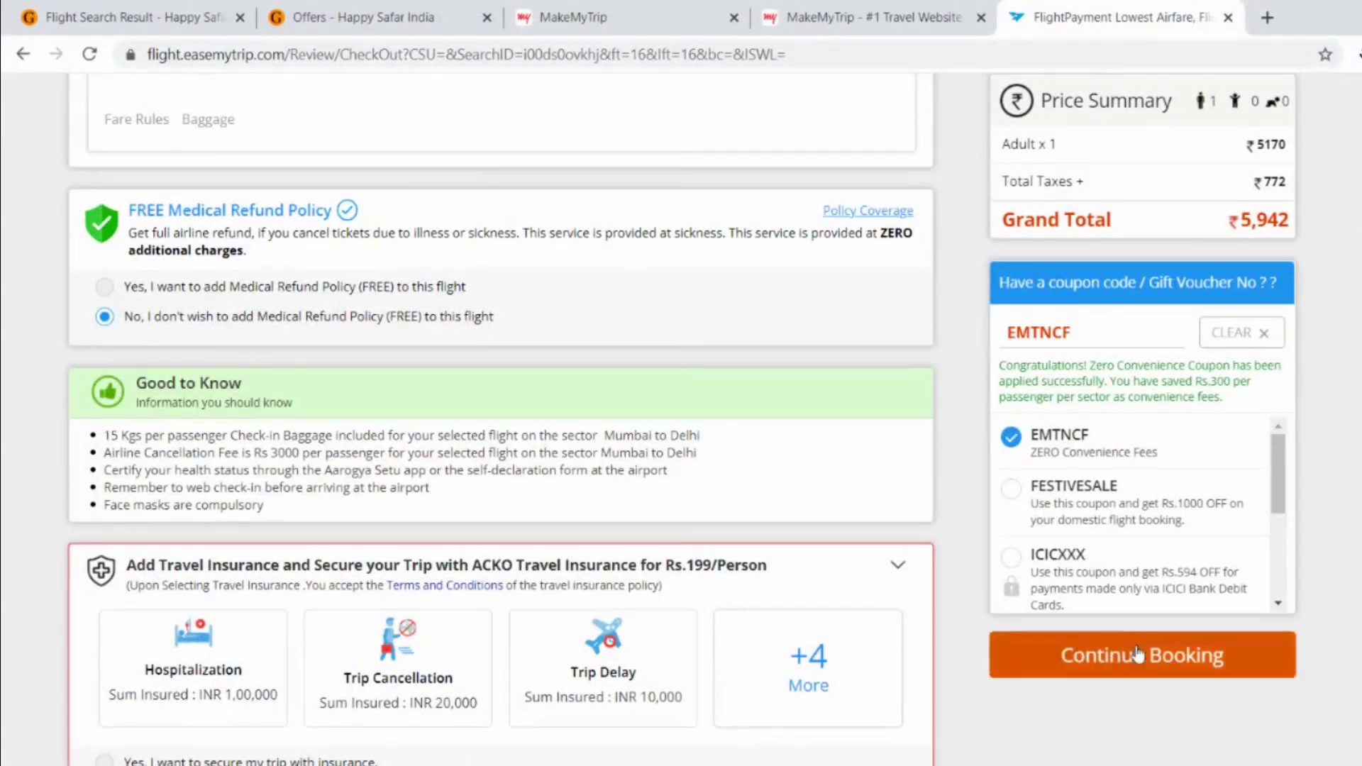
click(1023, 496)
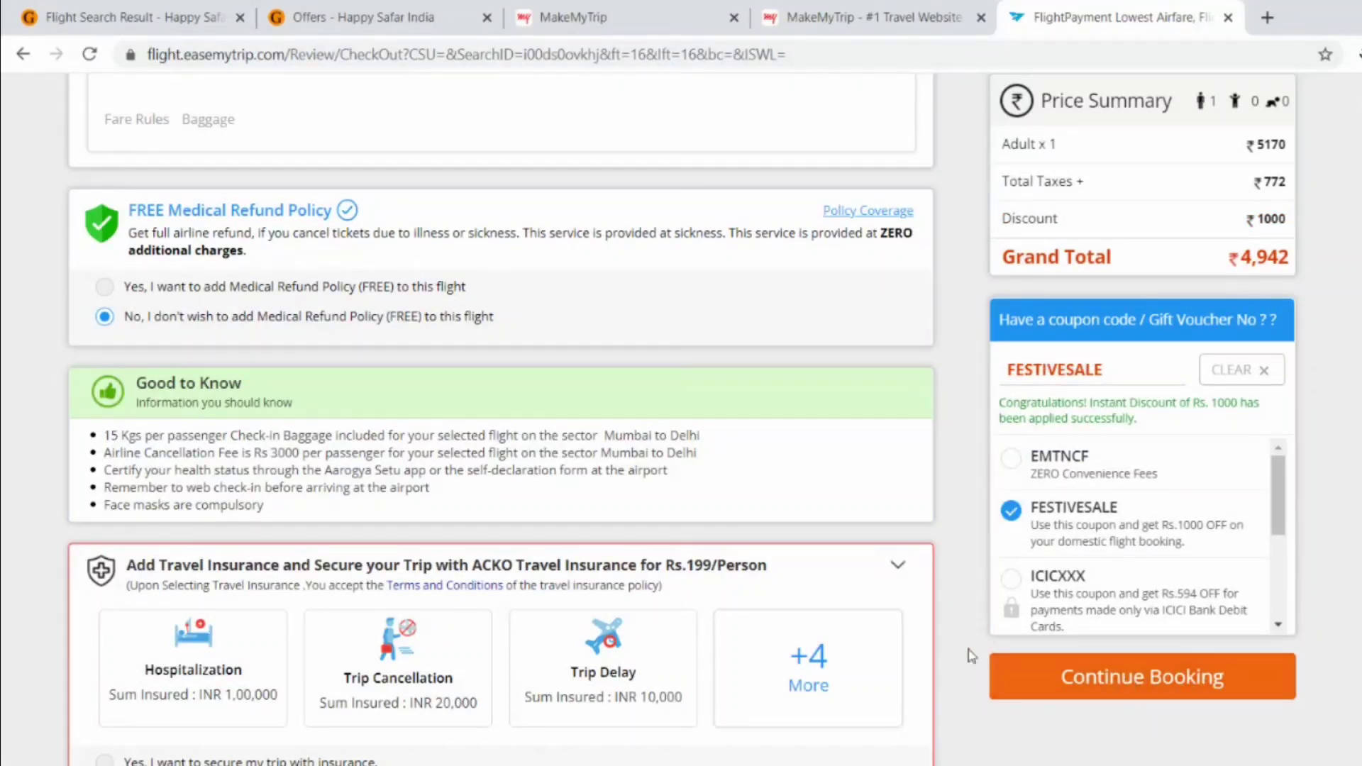
scroll(972, 656, down, 5)
scroll(972, 656, up, 3)
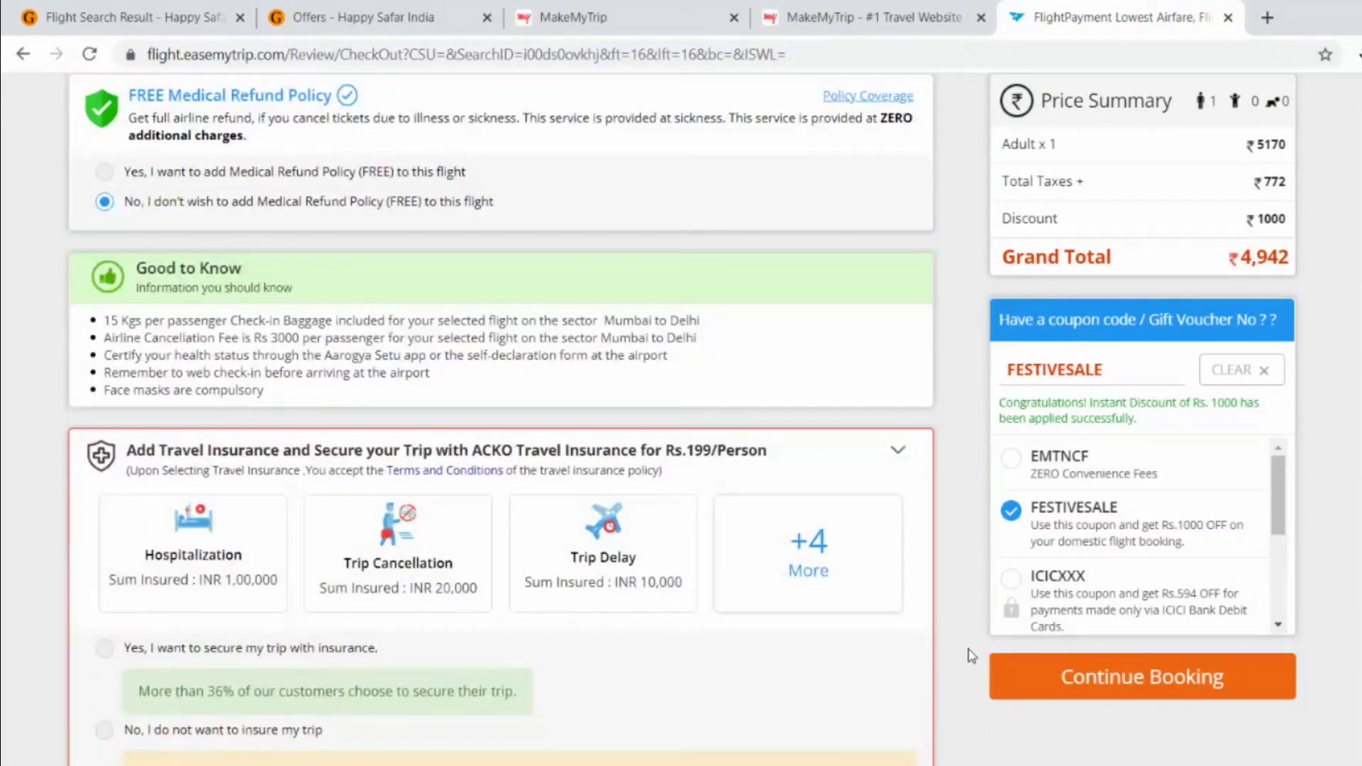
scroll(972, 656, down, 2)
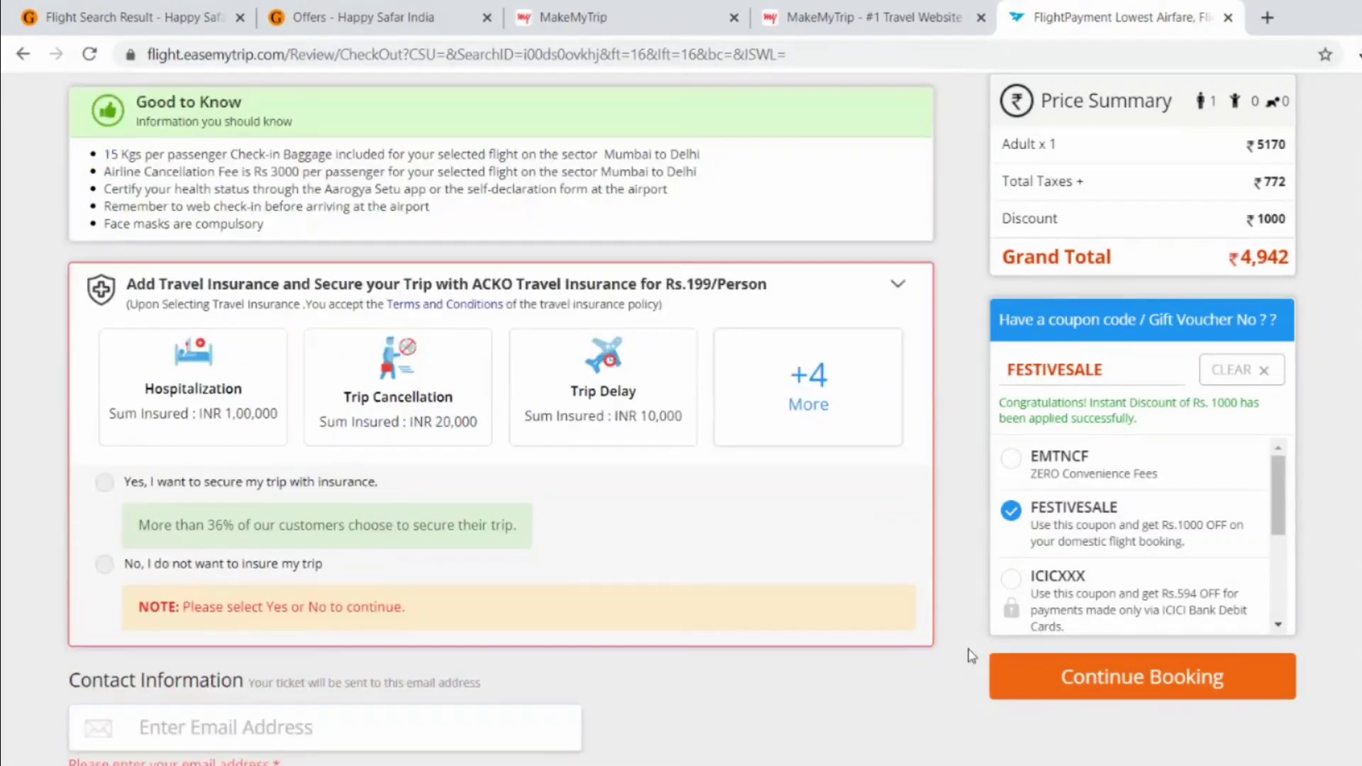
- Decline travel insurance and enter the contact e-mail address
click(150, 564)
click(383, 727)
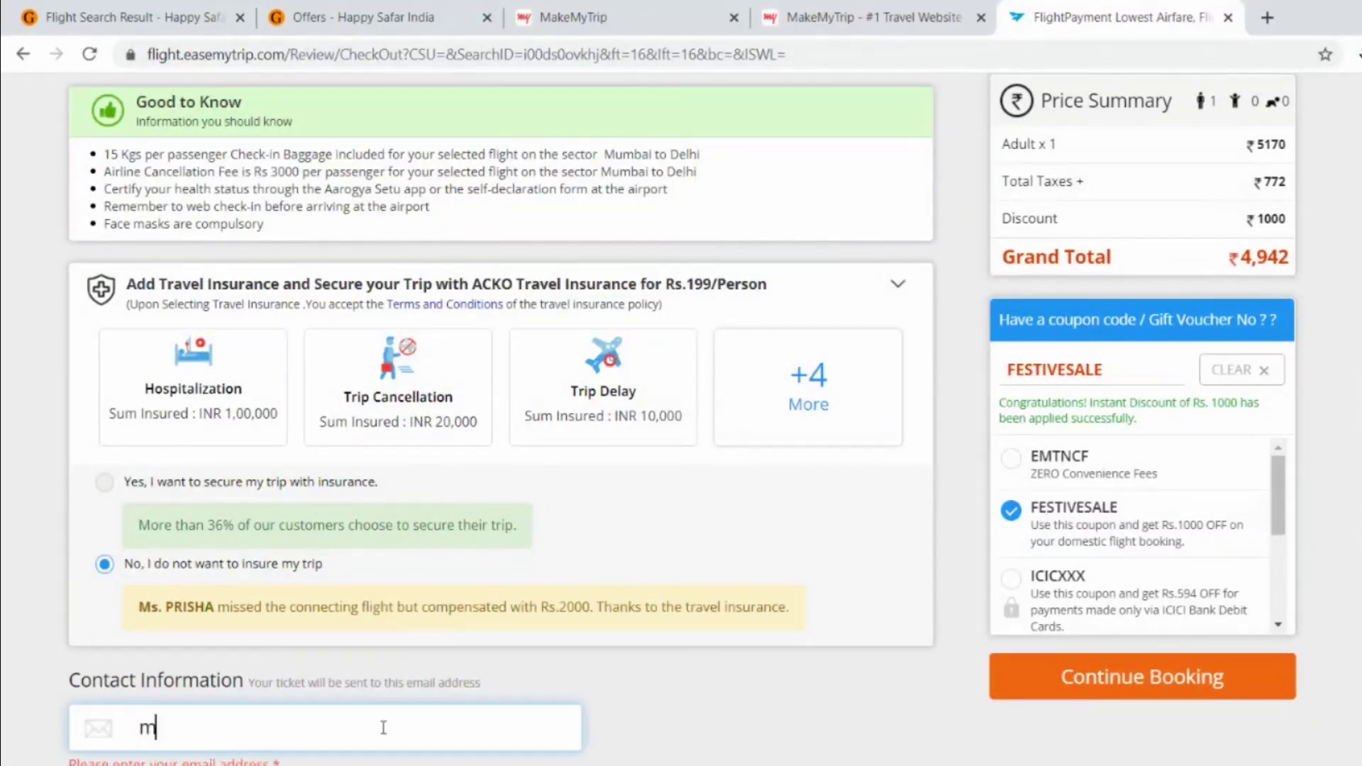
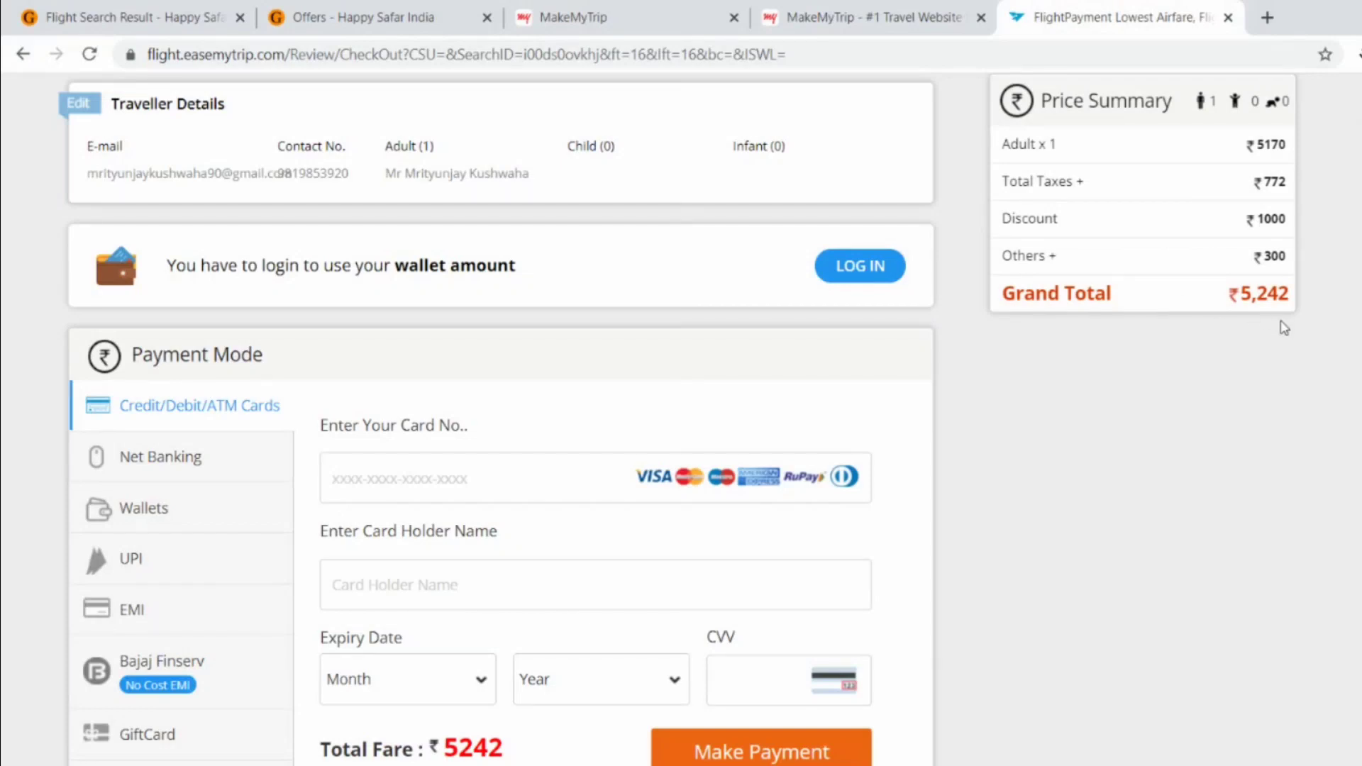
- Compare totals: MakeMyTrip ₹5,501, gomybos ₹3,198.96, then EaseMyTrip ₹5,242
click(922, 16)
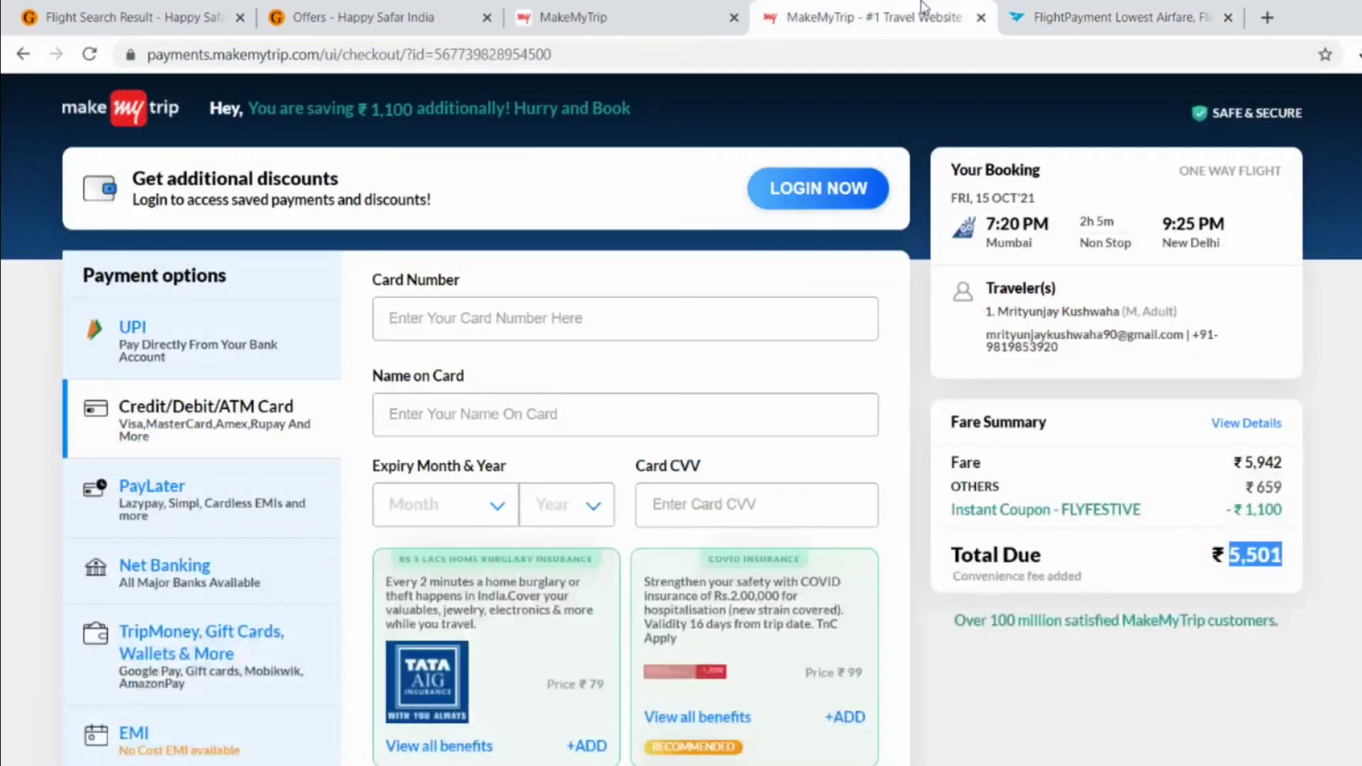
click(1186, 674)
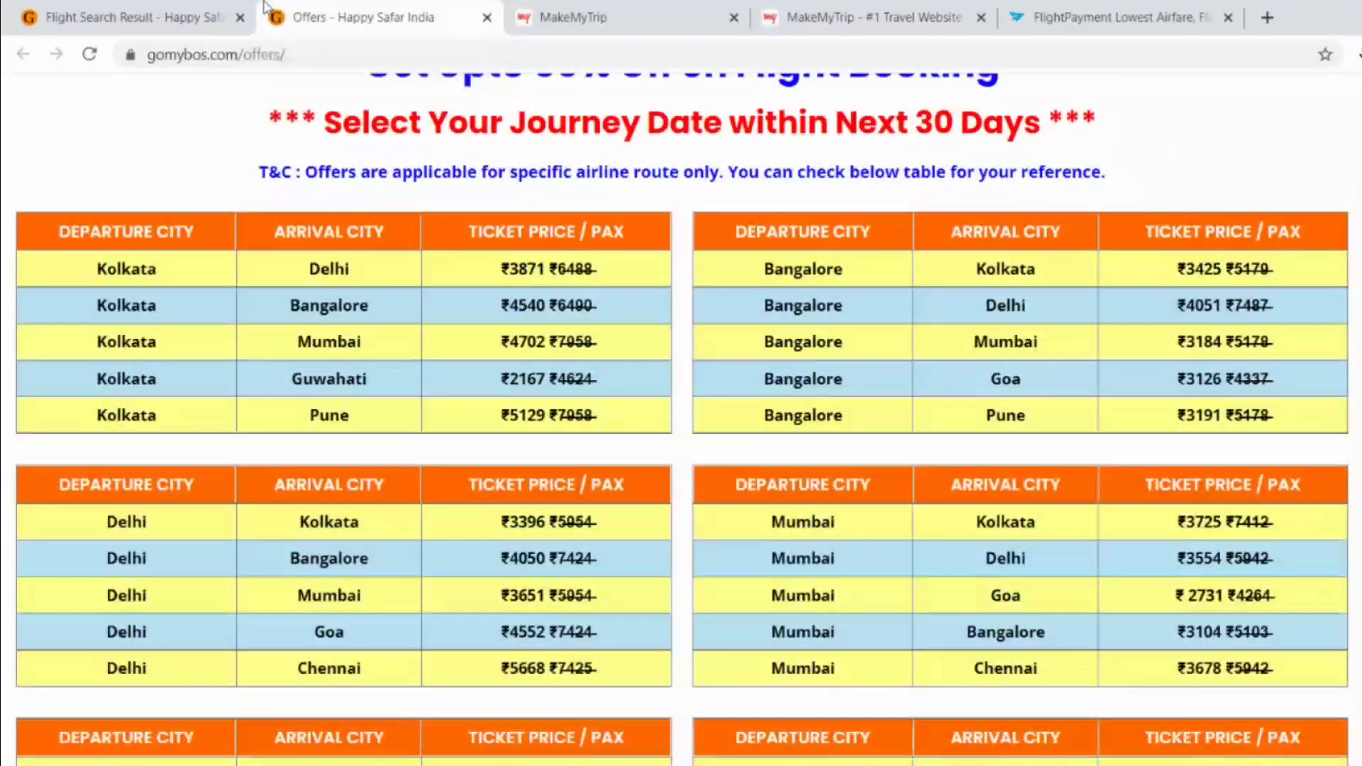
click(297, 17)
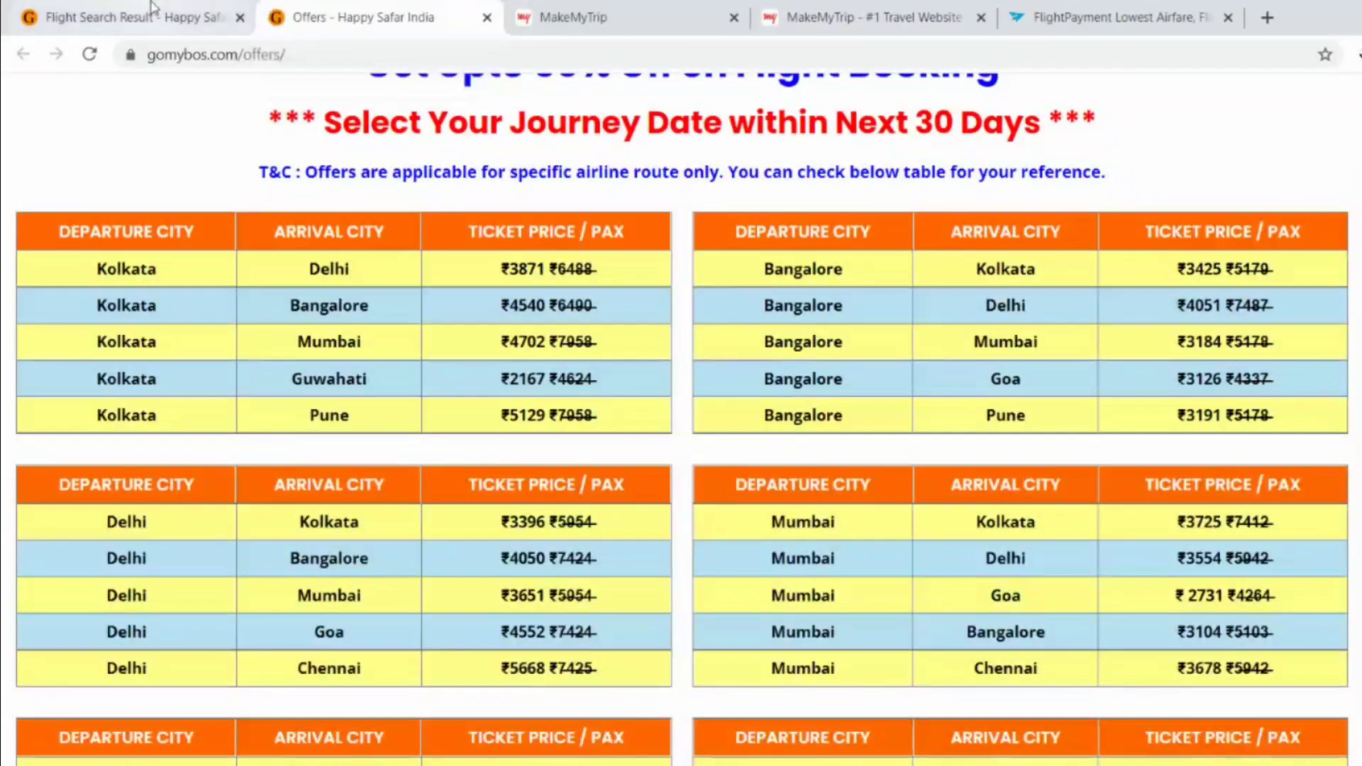
click(151, 7)
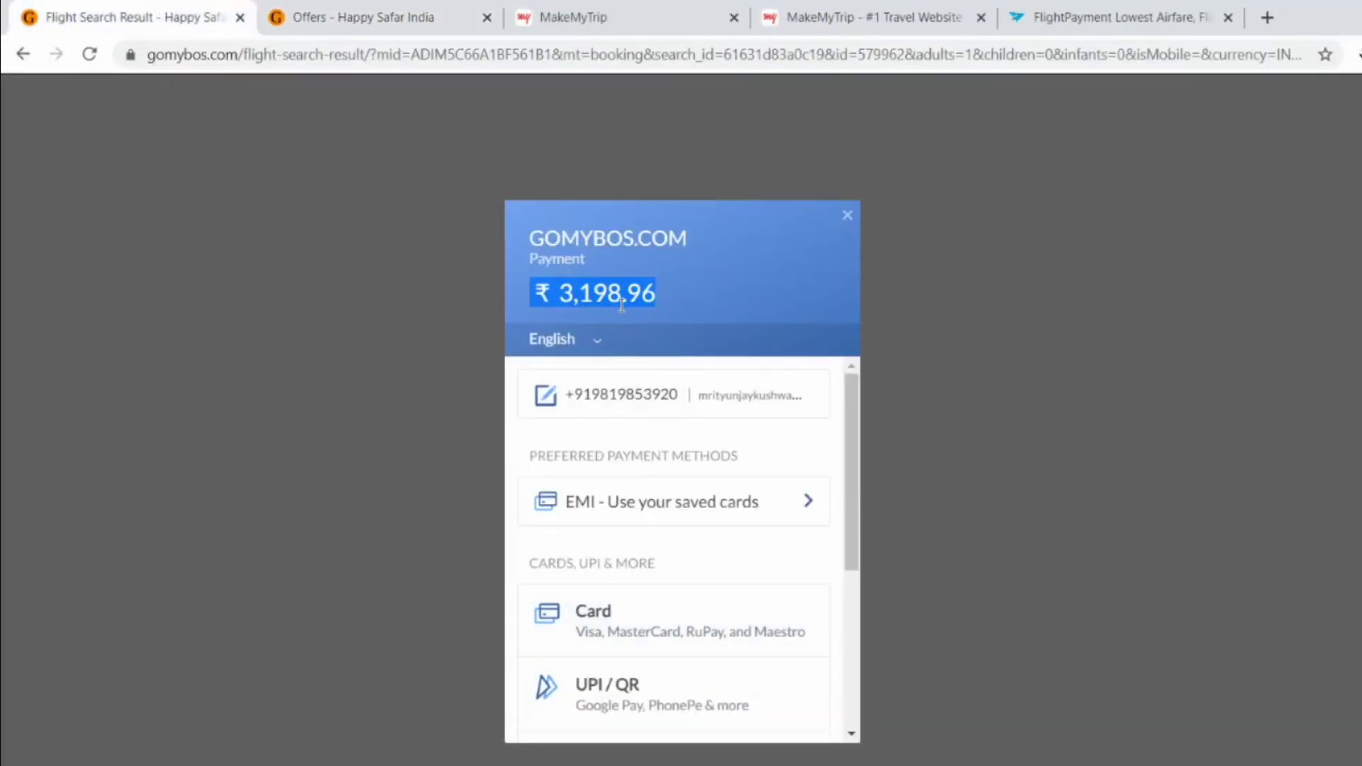
click(1134, 11)
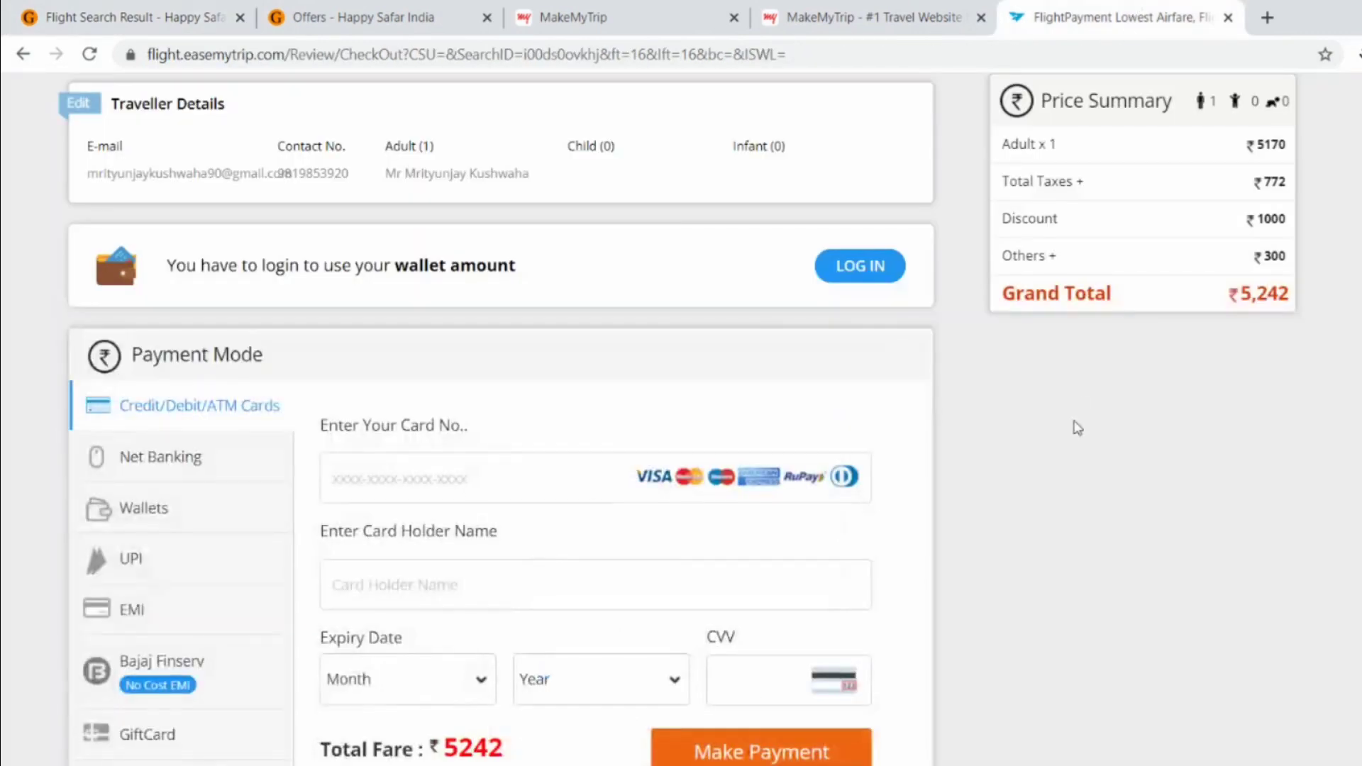
- Enter 5242 in a cleared Calculator, then return to the gomybos ₹3,198.96 payment tab
key(alt+Tab)
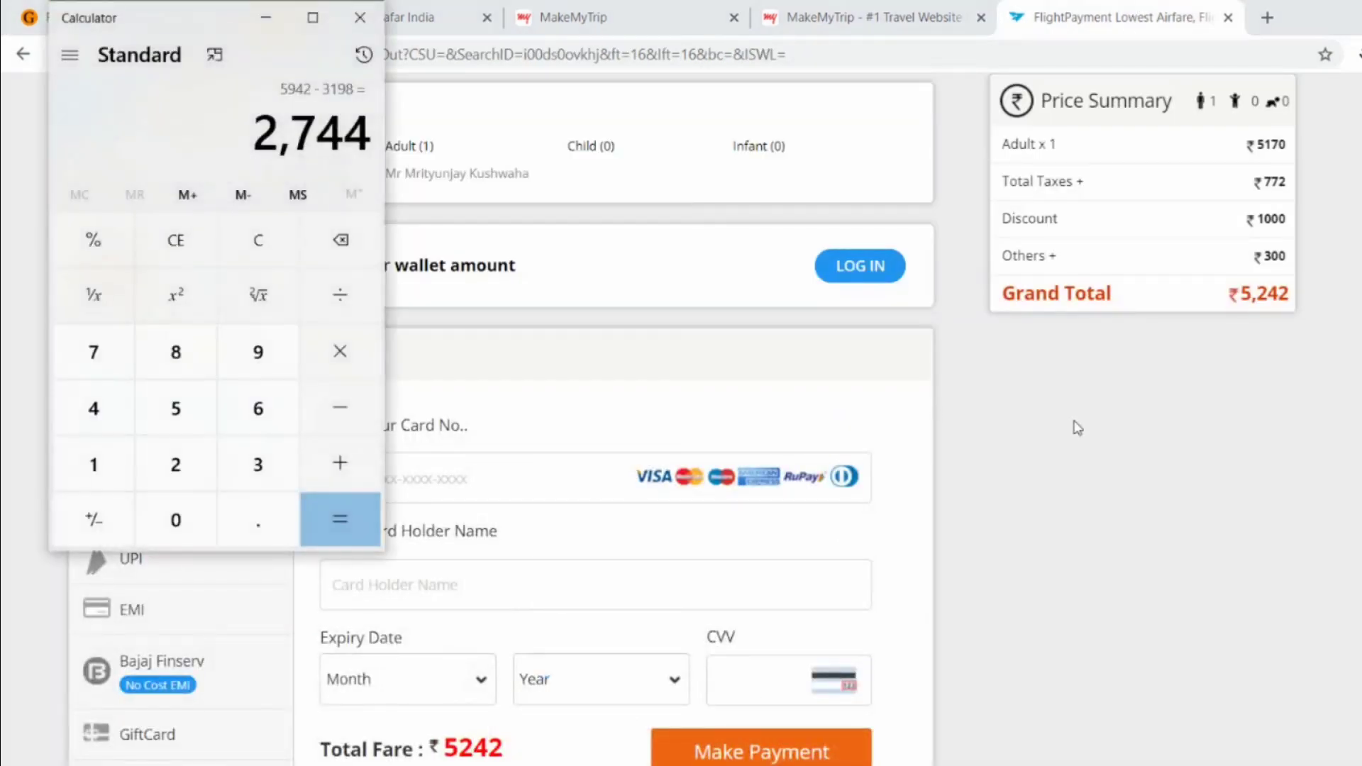
key(Escape)
text(52)
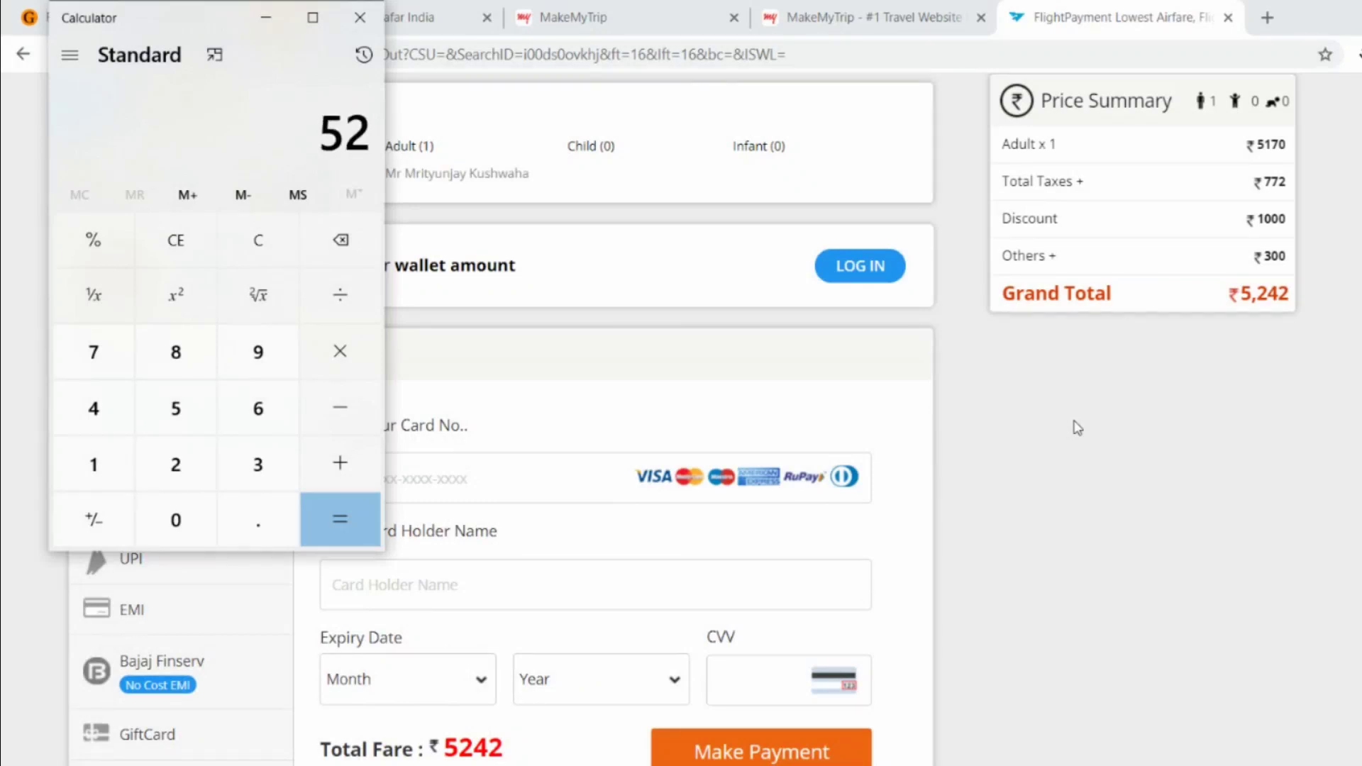
text(42)
key(Return)
key(alt+Tab)
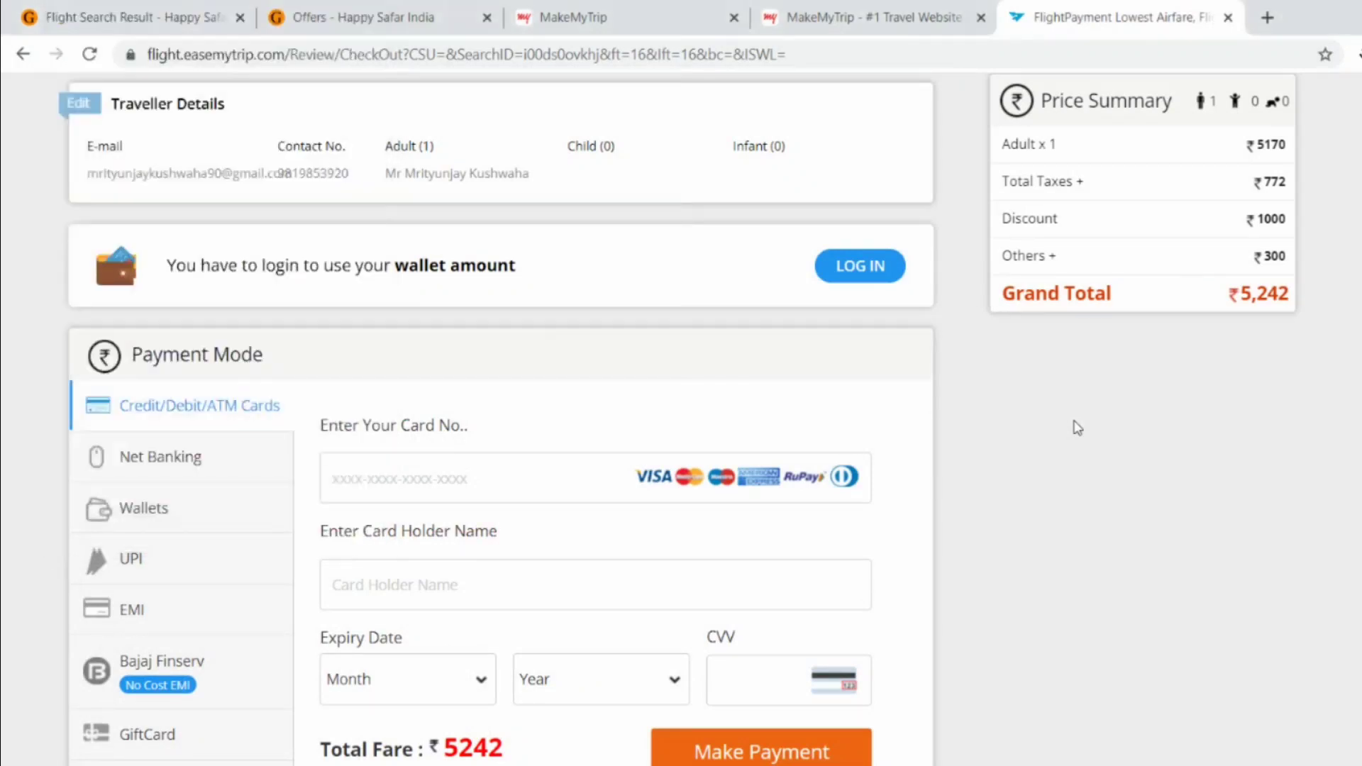
key(ctrl+1)
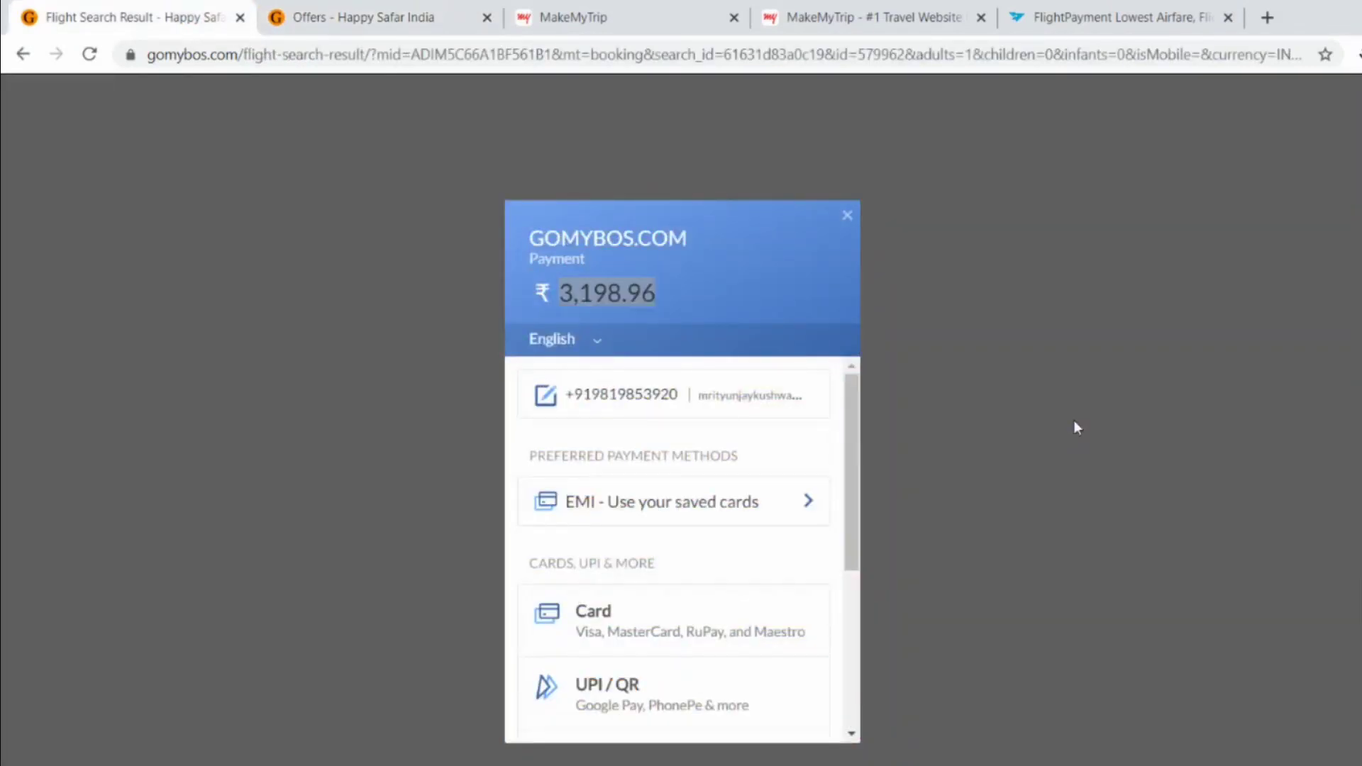